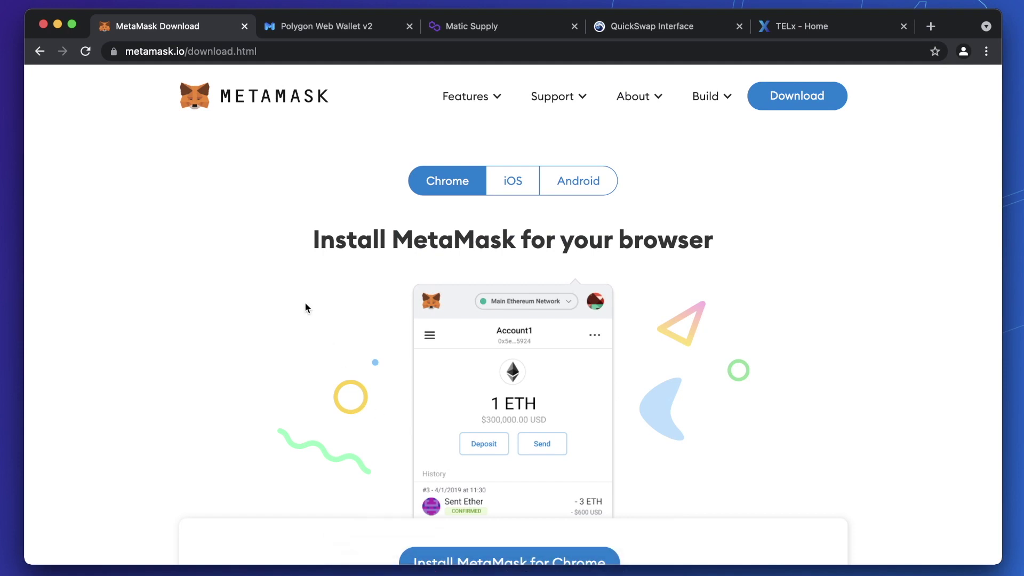
# - Install the MetaMask extension for Chrome from the metamask.io download page through the Chrome Web Store
pyautogui.click(160, 51)
pyautogui.doubleClick(160, 51)
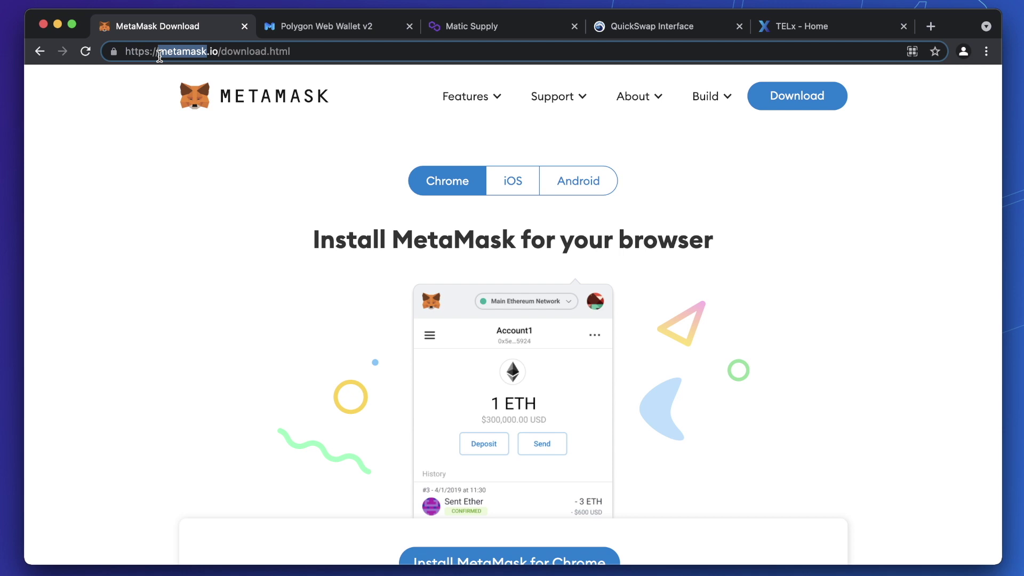
pyautogui.click(216, 241)
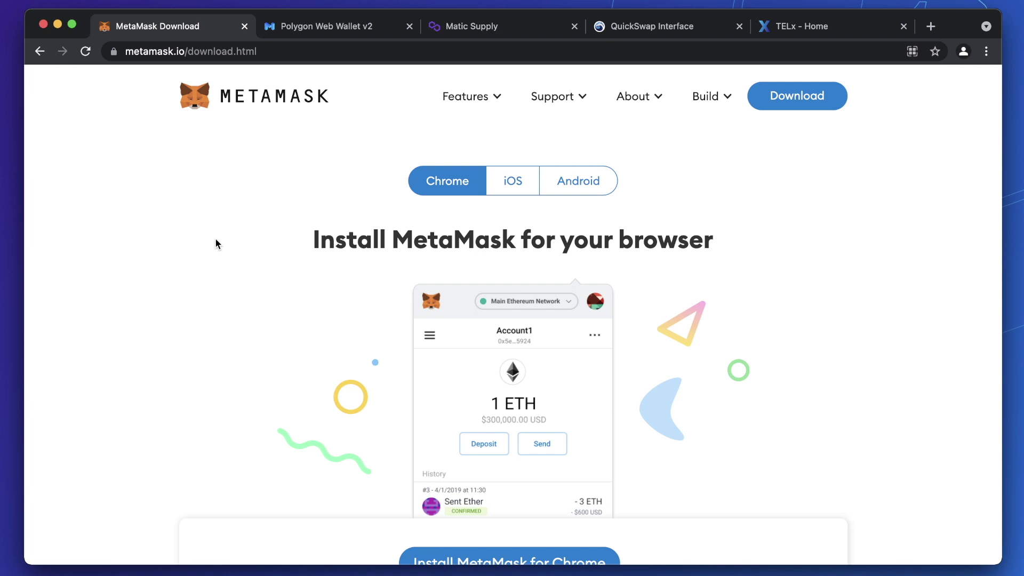
pyautogui.scroll(-3, 216, 238)
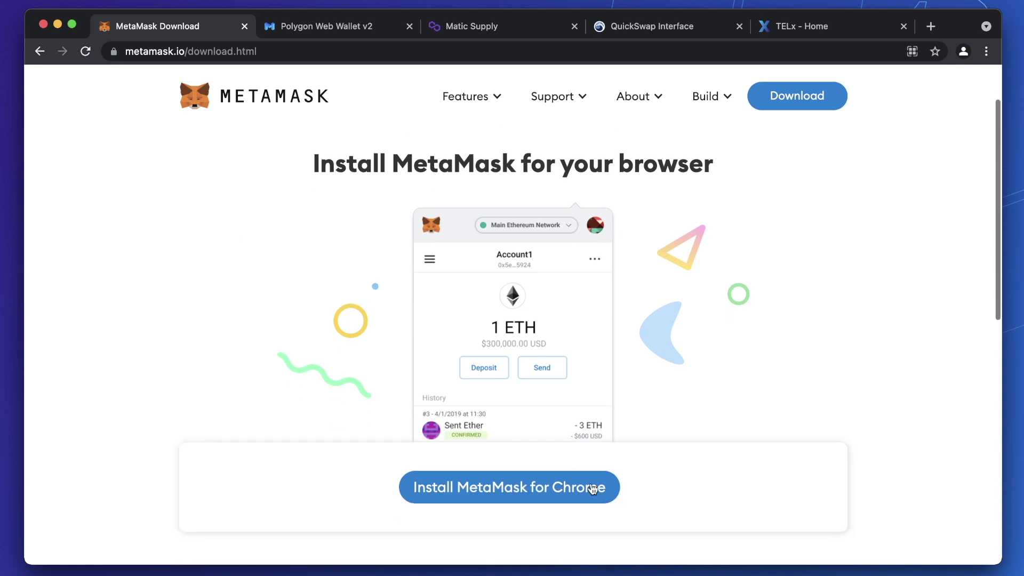
pyautogui.click(550, 501)
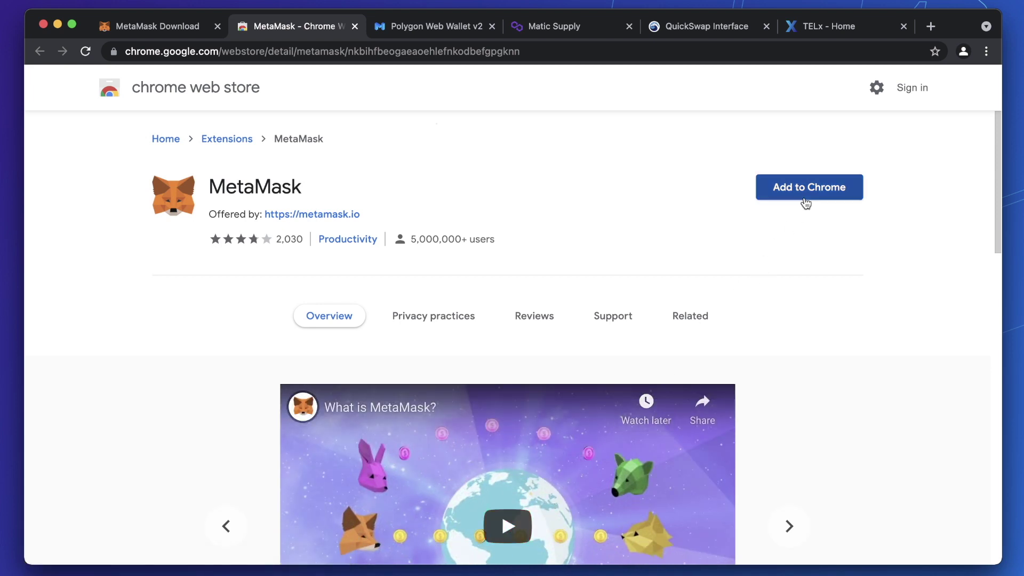
pyautogui.click(805, 203)
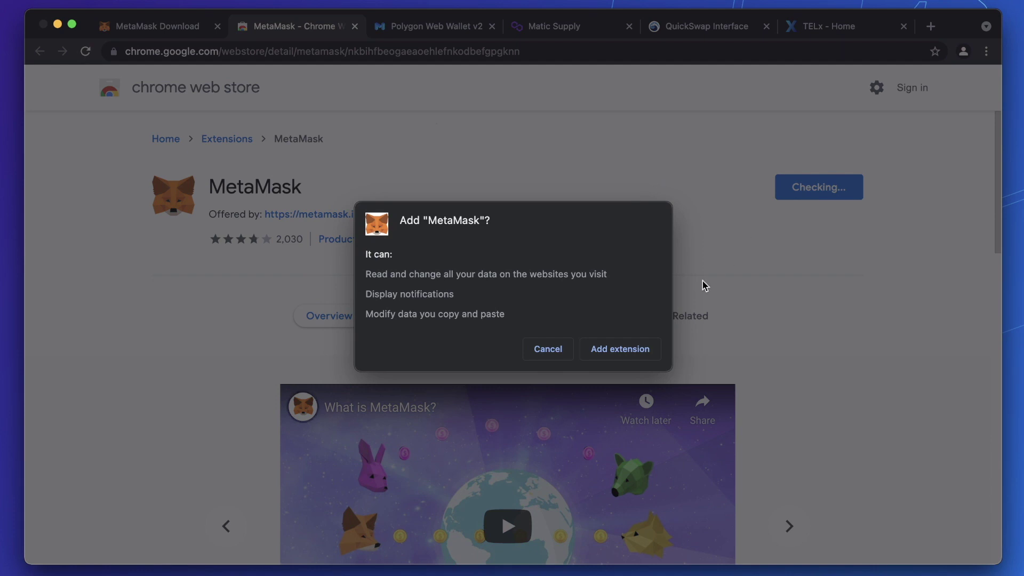
pyautogui.click(637, 350)
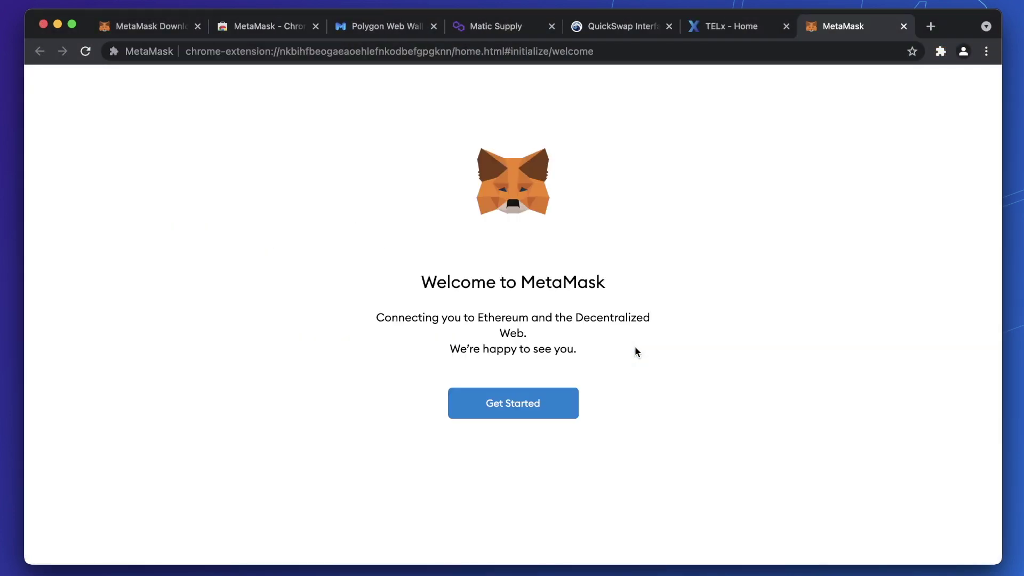
# - Start the setup of a new MetaMask wallet and agree to share usage data
pyautogui.click(558, 402)
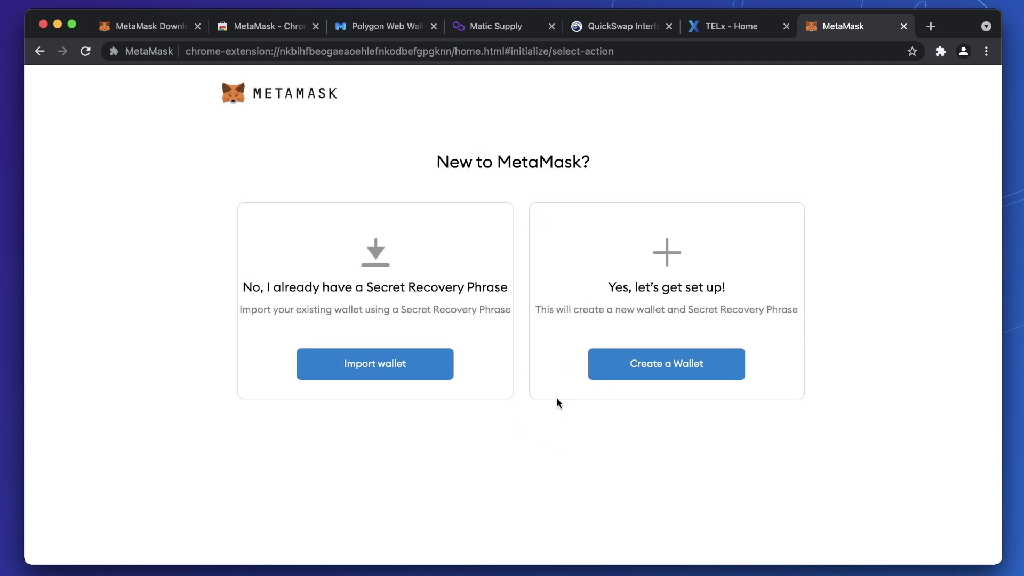
pyautogui.click(638, 361)
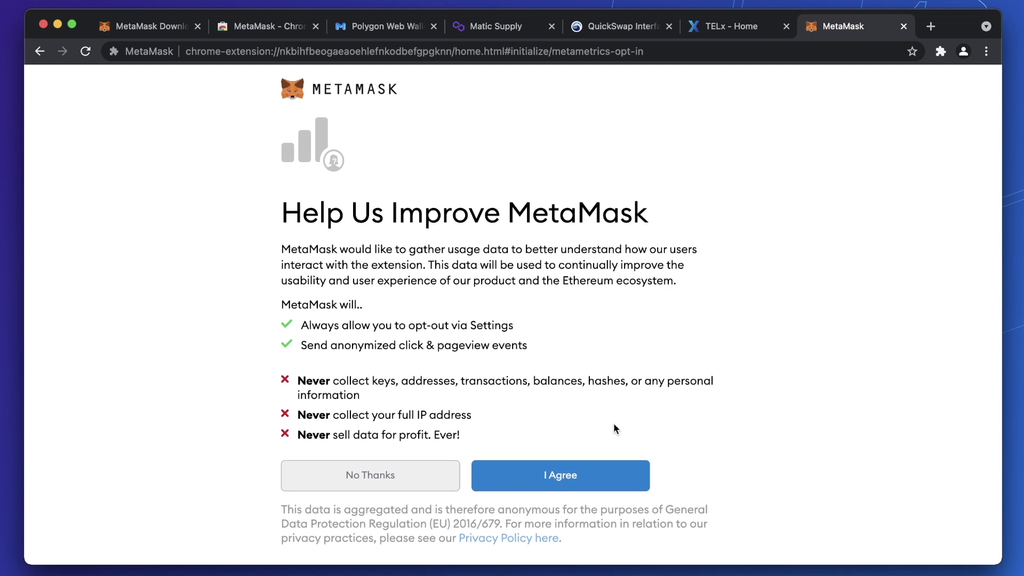
pyautogui.click(602, 476)
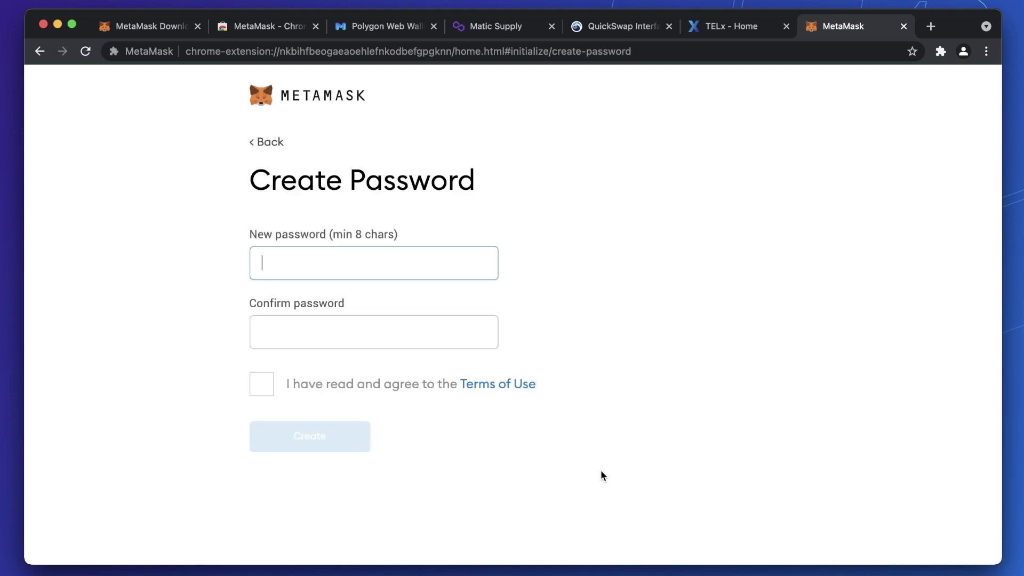
# - Create the wallet password by entering and confirming it, and accept the Terms of Use
pyautogui.write('•••••••')
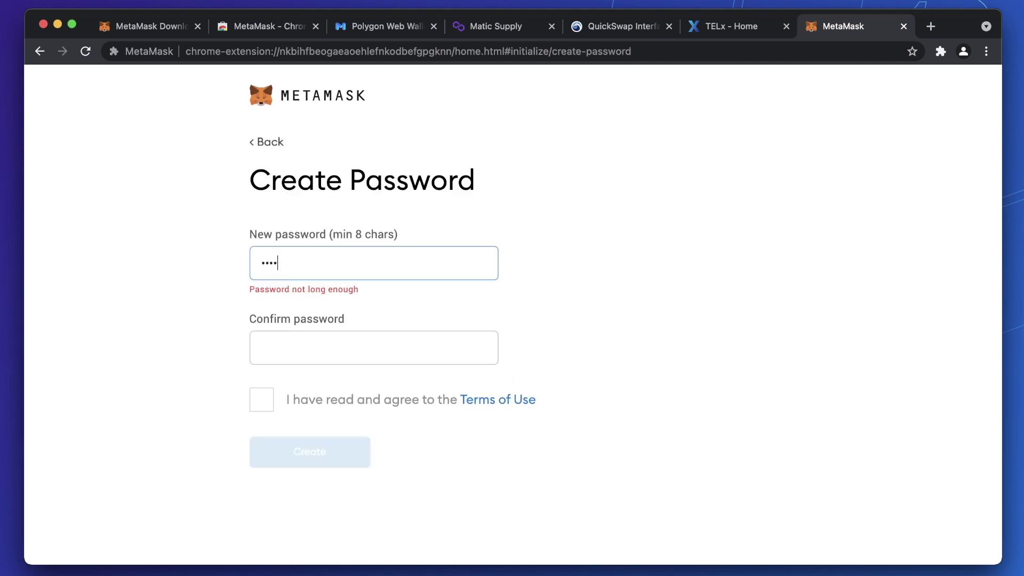
pyautogui.write('••••')
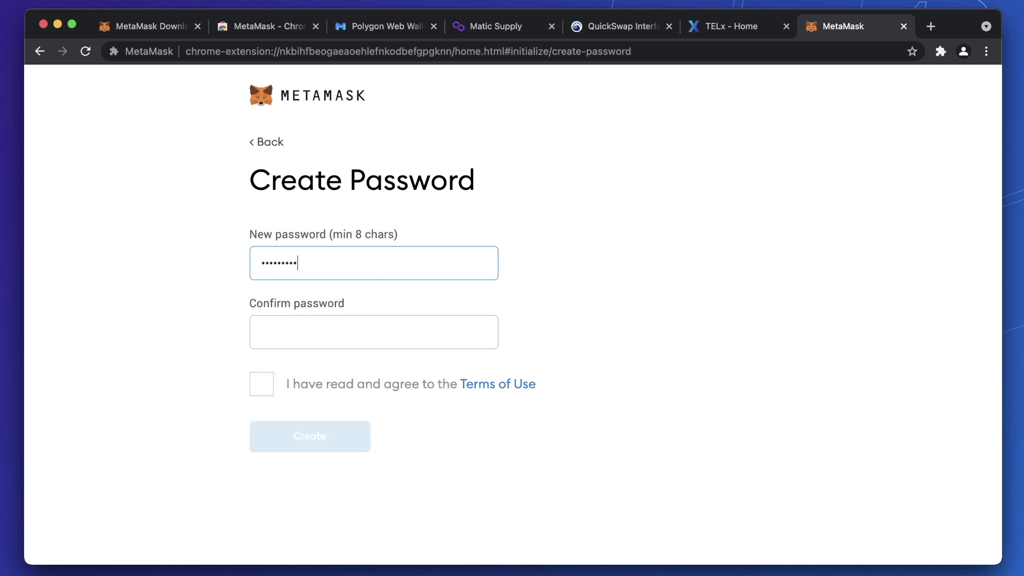
pyautogui.click(388, 338)
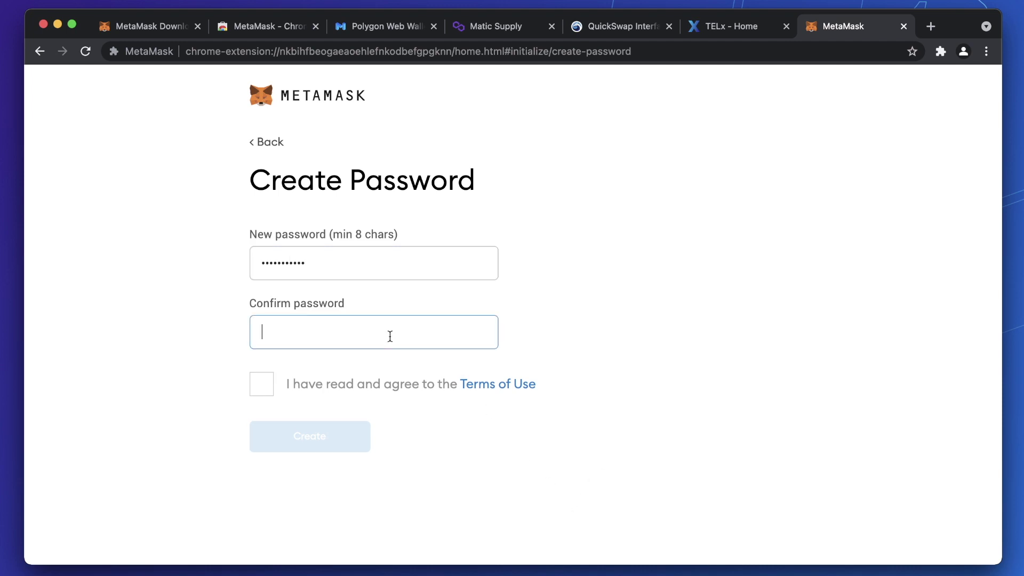
pyautogui.write('•••••••••••')
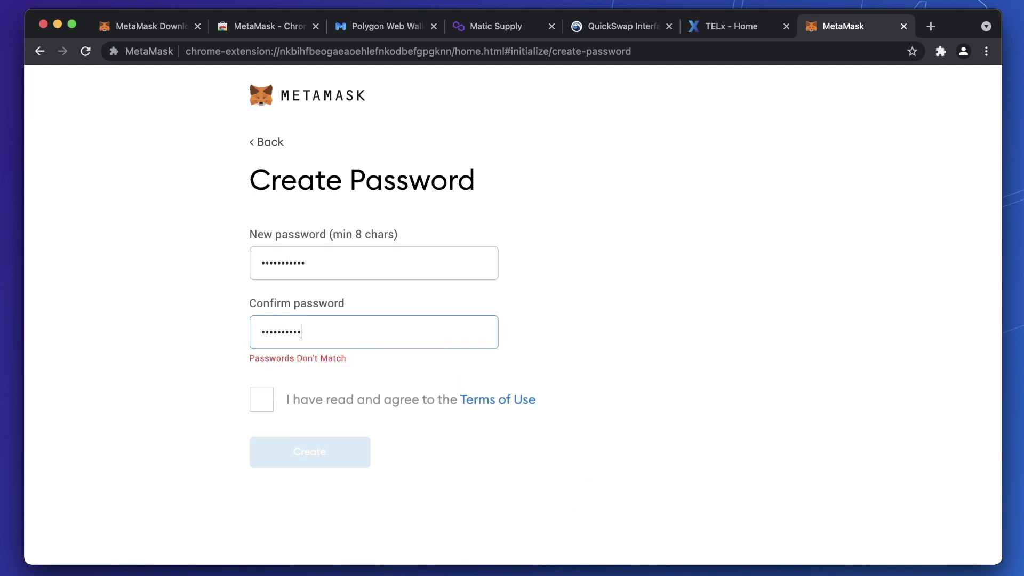
pyautogui.click(252, 389)
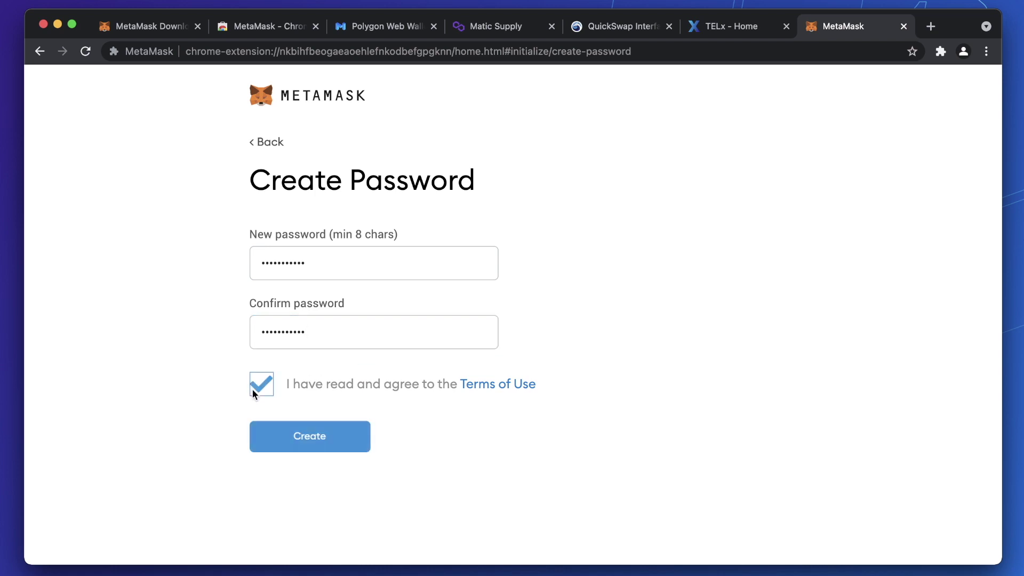
pyautogui.click(307, 445)
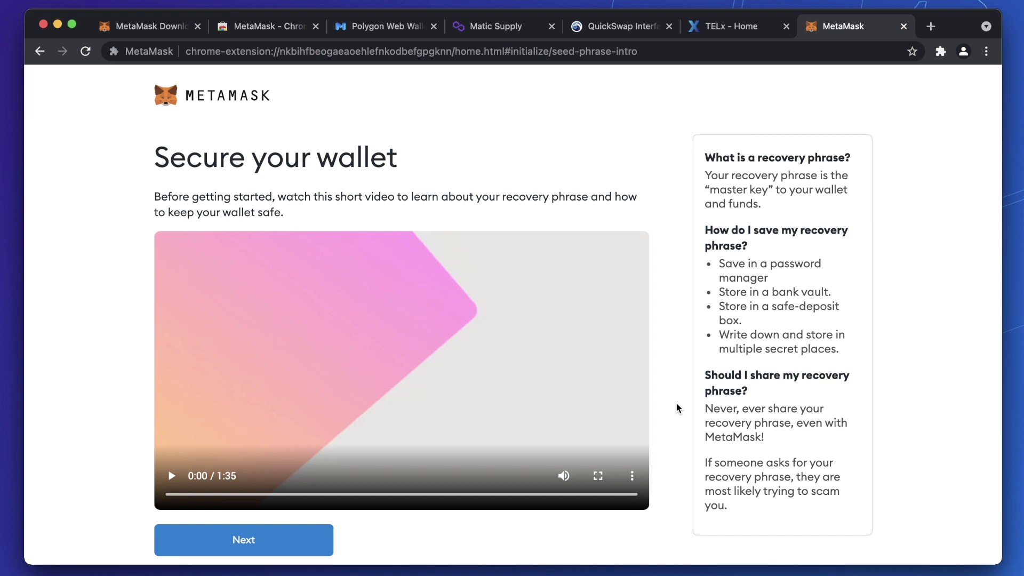
# - Postpone the secret backup phrase with the remind-later option and dismiss the What's new message
pyautogui.click(268, 540)
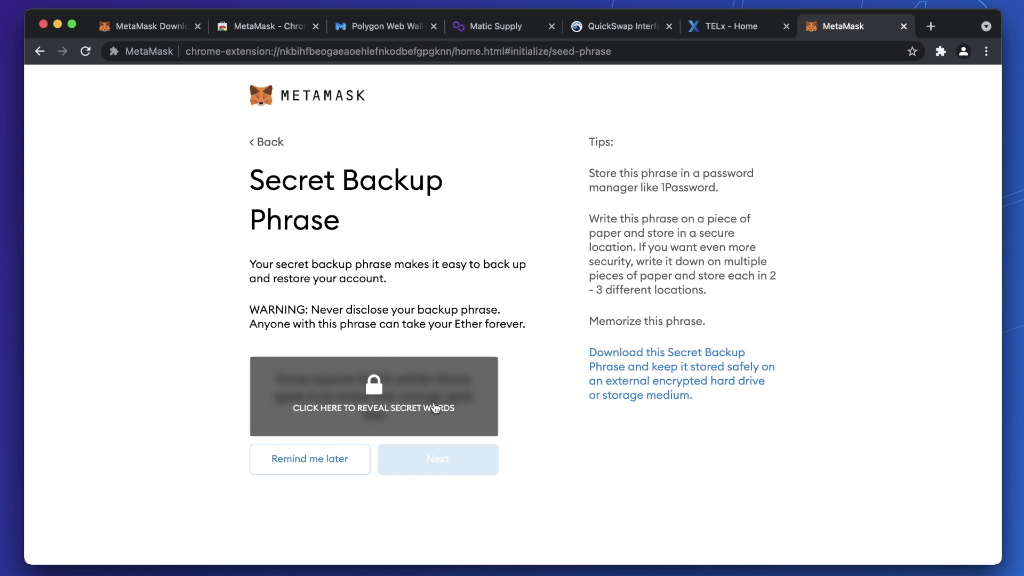
pyautogui.click(357, 455)
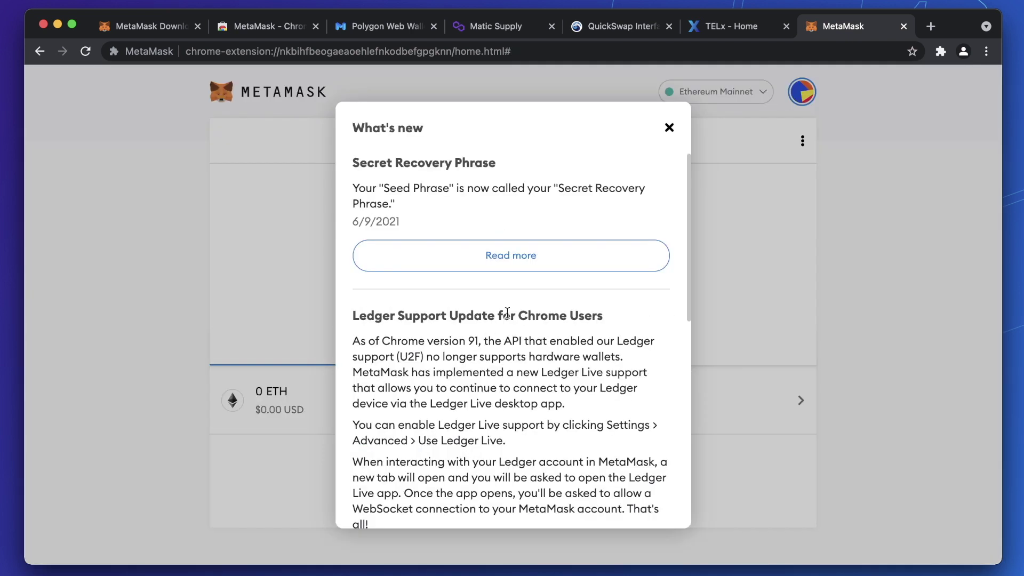
pyautogui.click(669, 129)
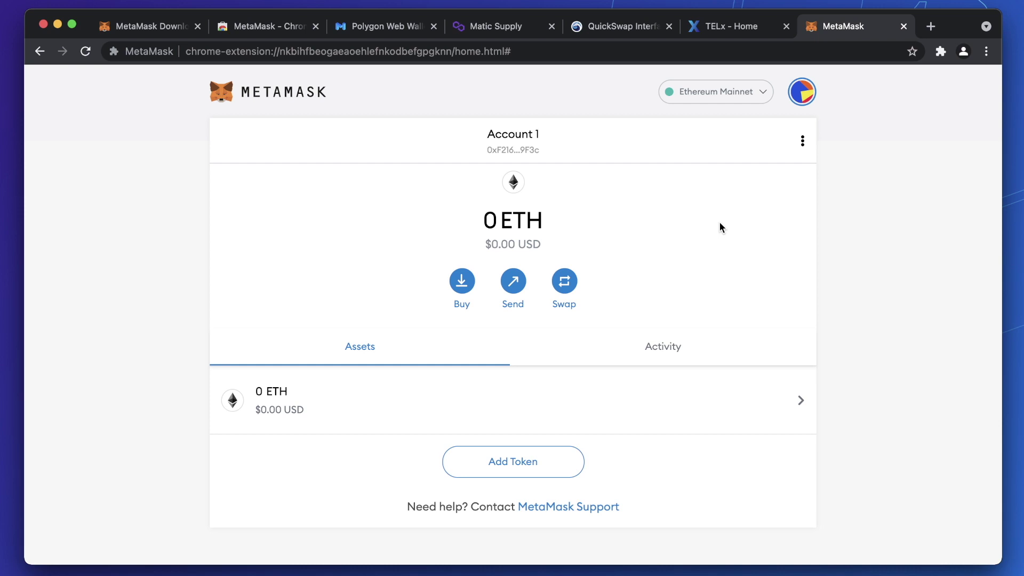
# - Copy the Account 1 wallet address and paste it into the "Metamask Address:" note in the Notes app
pyautogui.click(526, 141)
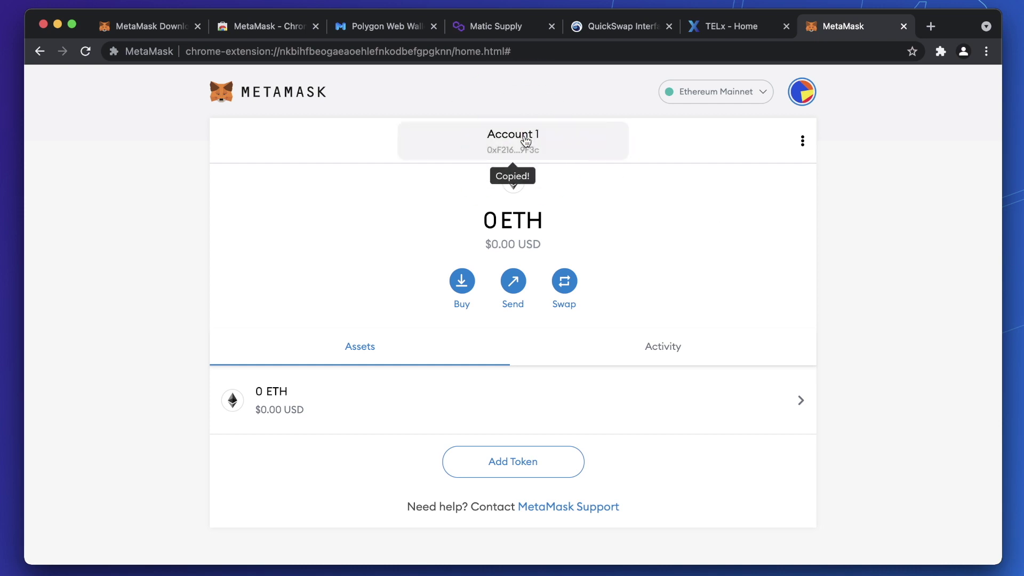
pyautogui.moveTo(385, 563)
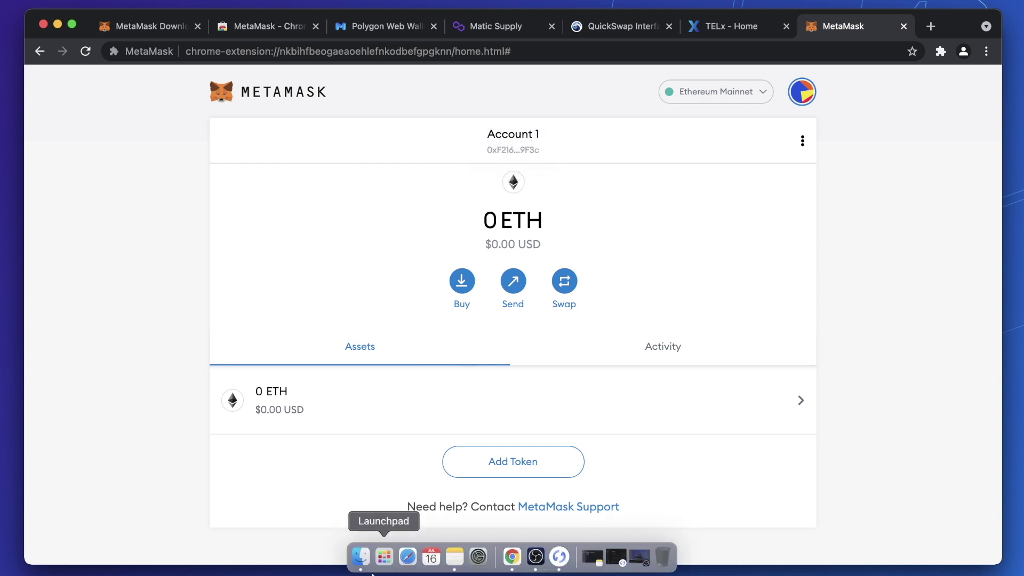
pyautogui.click(454, 557)
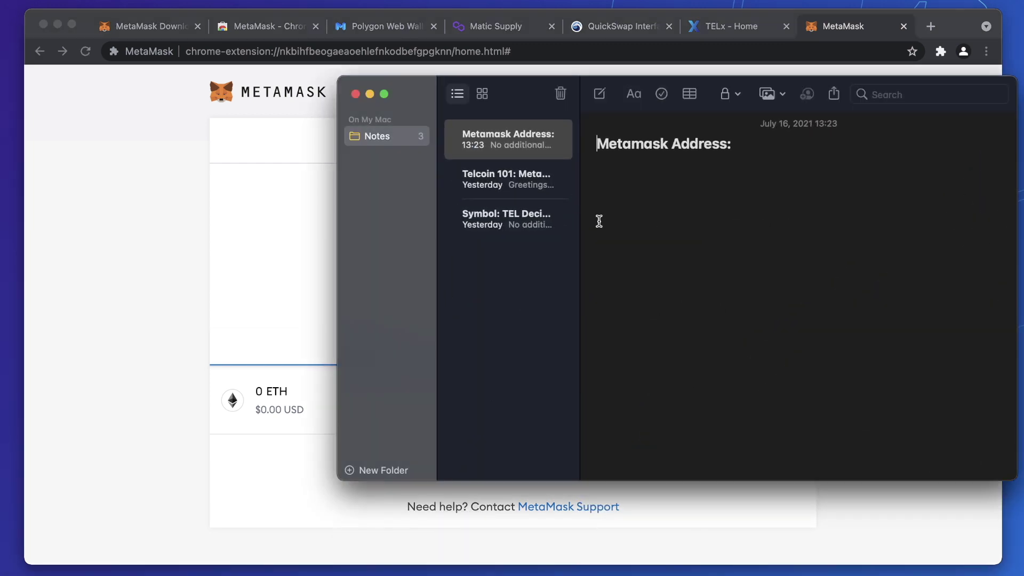
pyautogui.click(611, 181)
pyautogui.press('super+v')
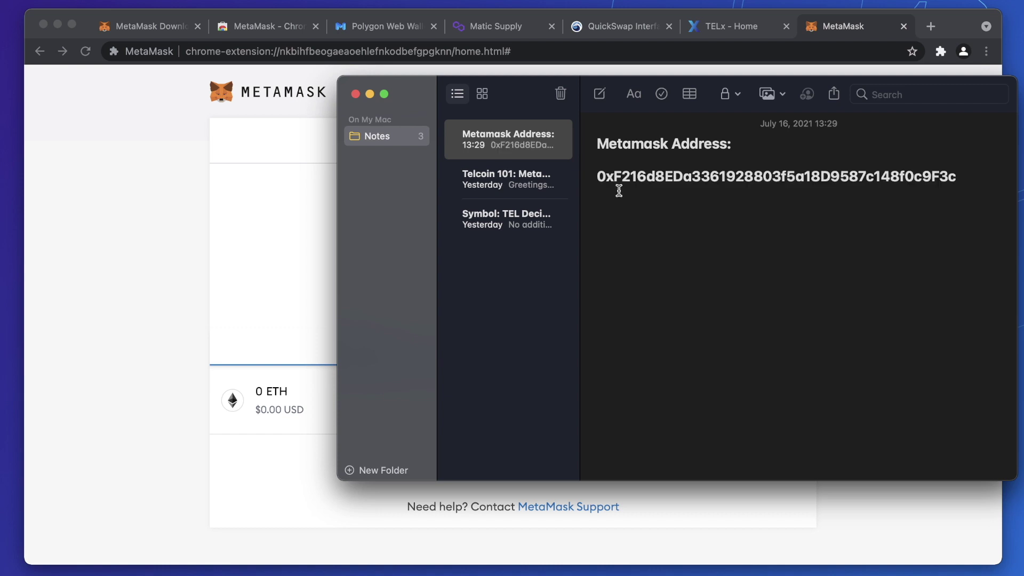
# - Switch to Ledger Live and start a transfer from the Ethereum TEST account with the noted MetaMask wallet address as recipient
pyautogui.doubleClick(643, 174)
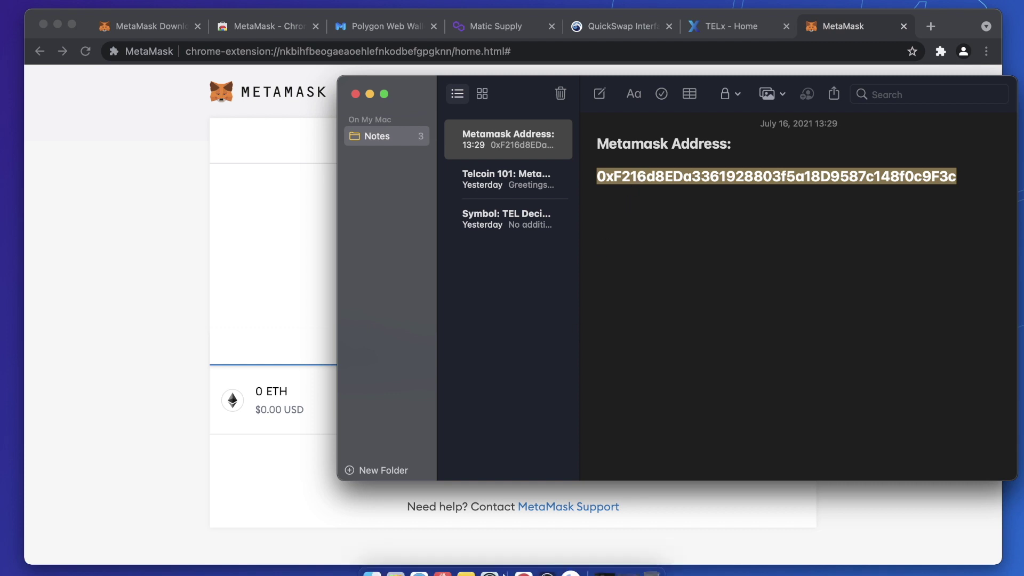
pyautogui.click(569, 557)
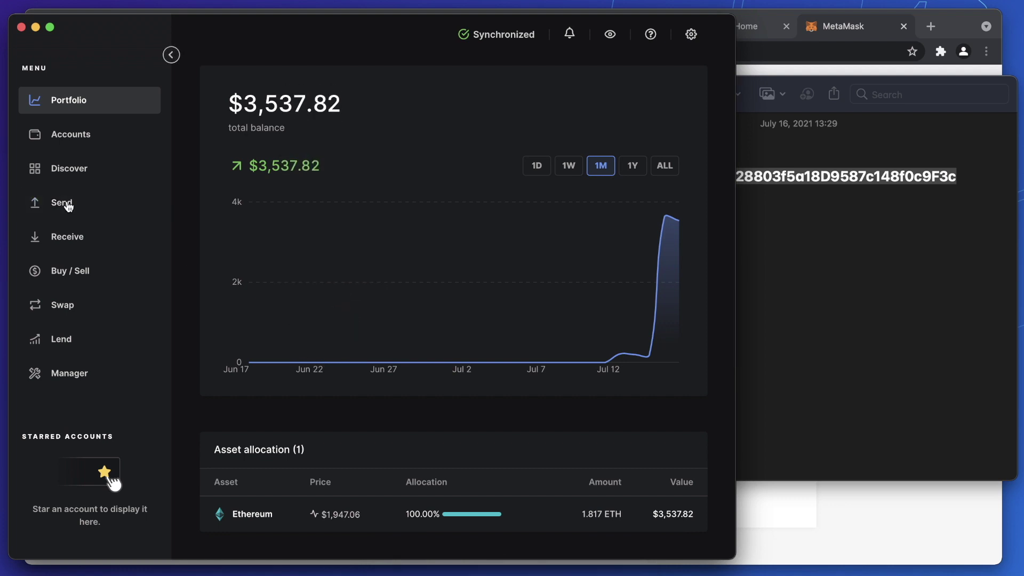
pyautogui.click(69, 205)
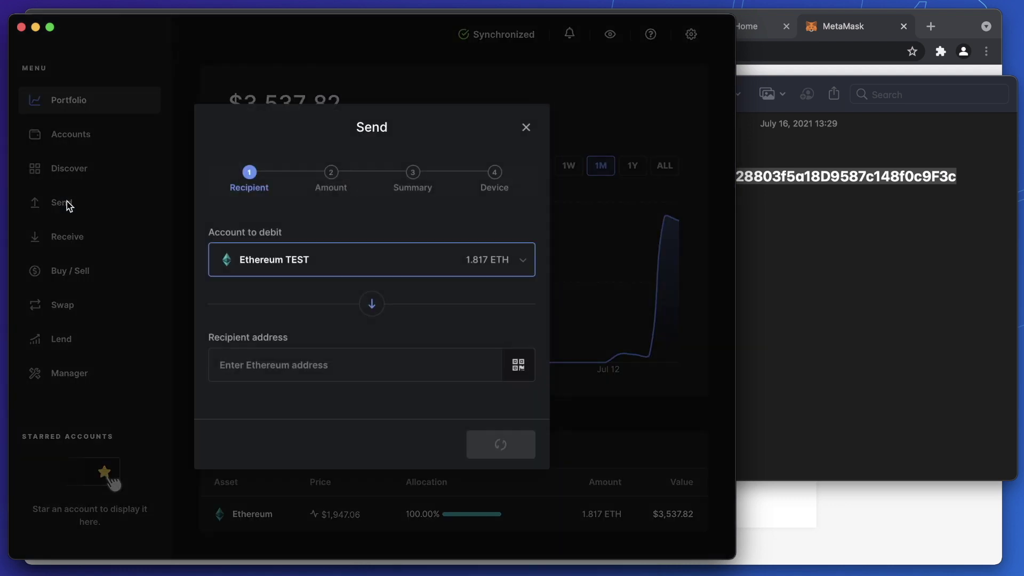
pyautogui.click(276, 361)
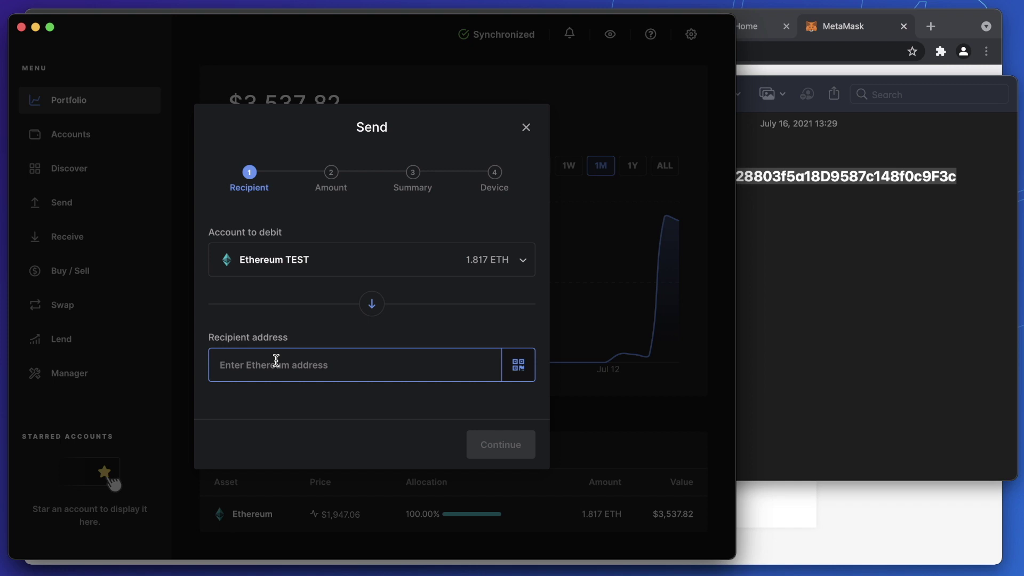
pyautogui.press('super+v')
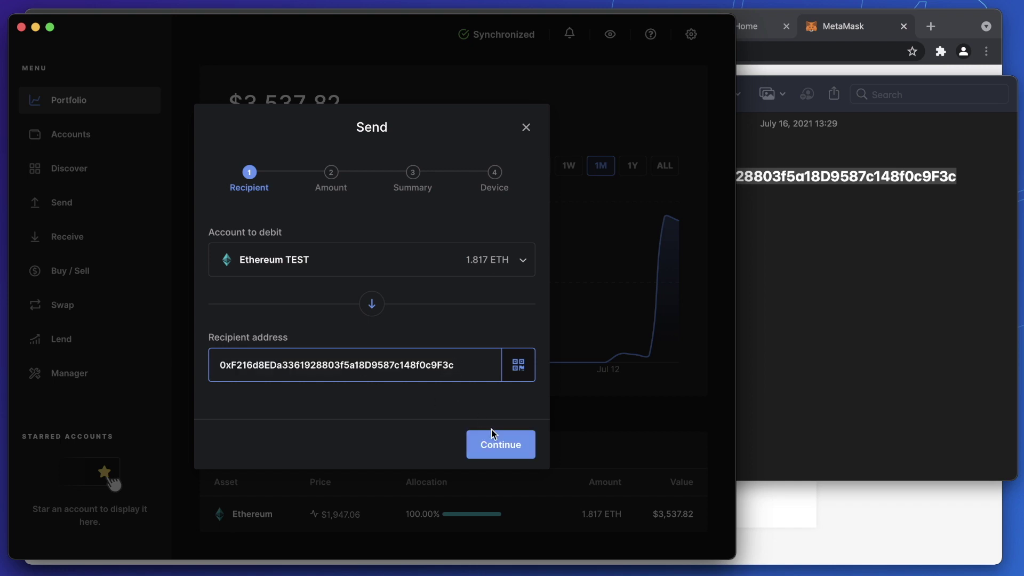
pyautogui.click(492, 447)
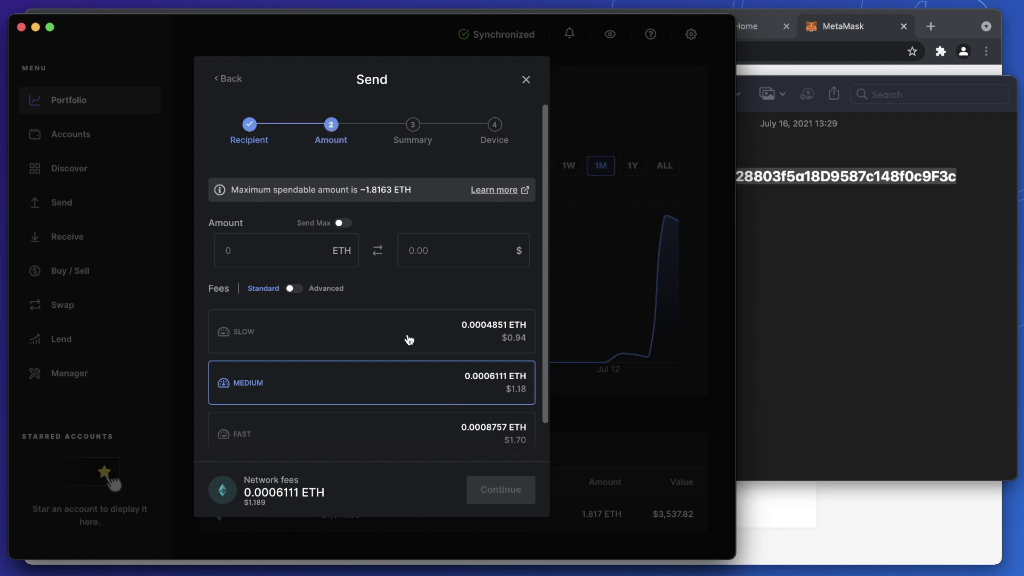
# - Set the transfer amount to 1.75 ETH and approve the transaction summary to send it
pyautogui.click(274, 254)
pyautogui.write('1.')
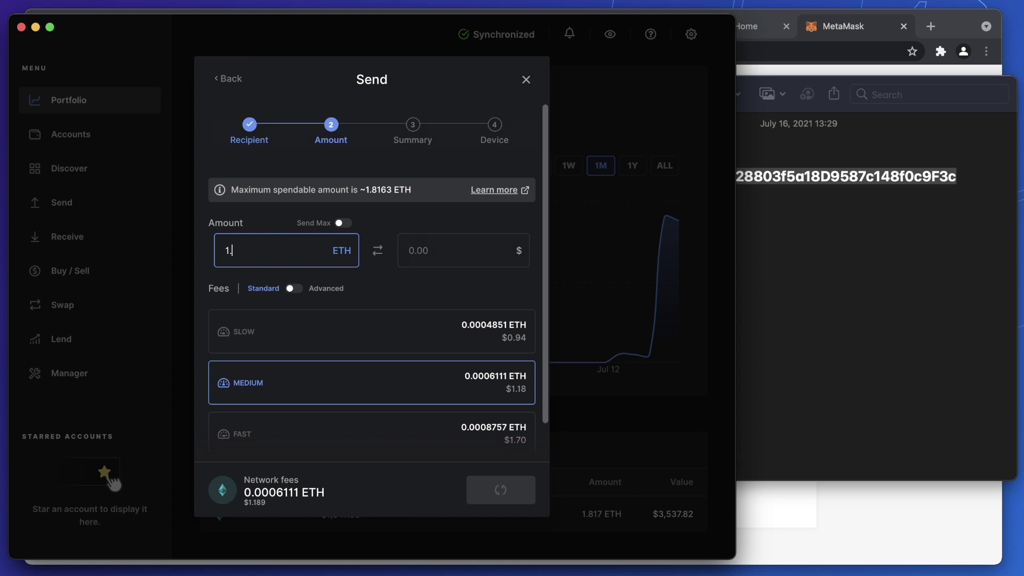
pyautogui.write('75')
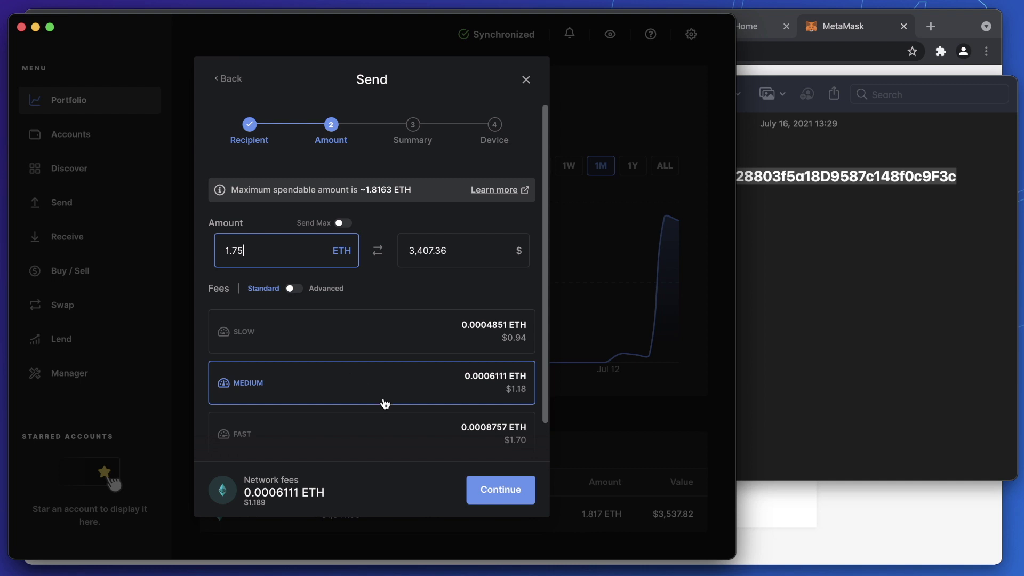
pyautogui.click(490, 488)
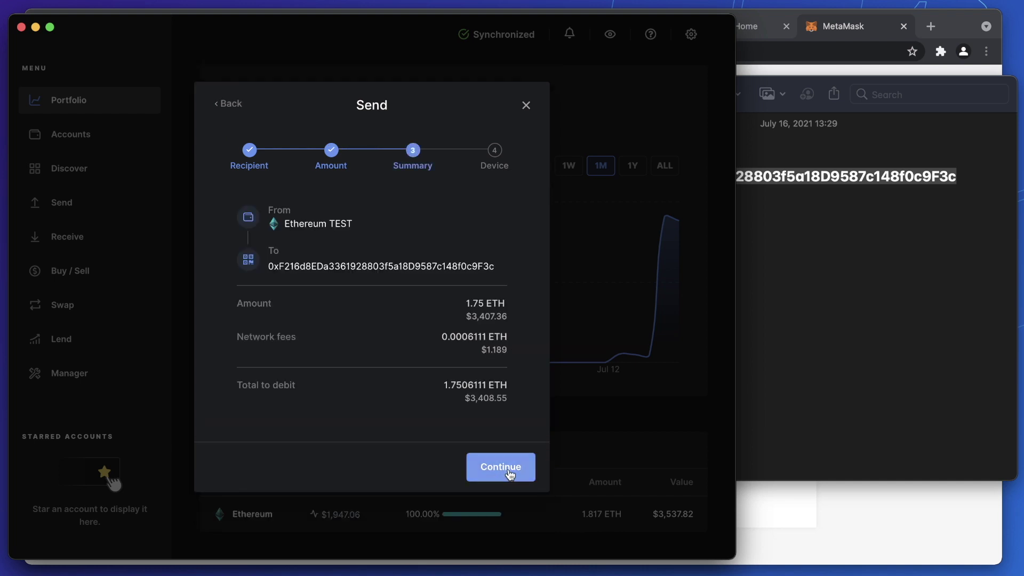
pyautogui.click(501, 467)
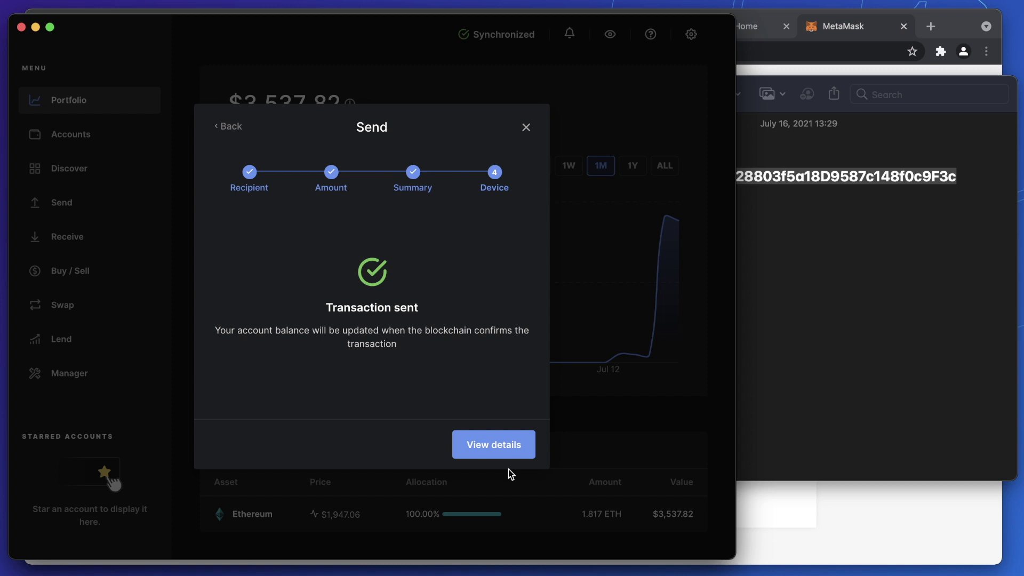
# - Switch to Chrome to check the MetaMask balance of Account 1, and open the Polygon web wallet login page
pyautogui.click(779, 51)
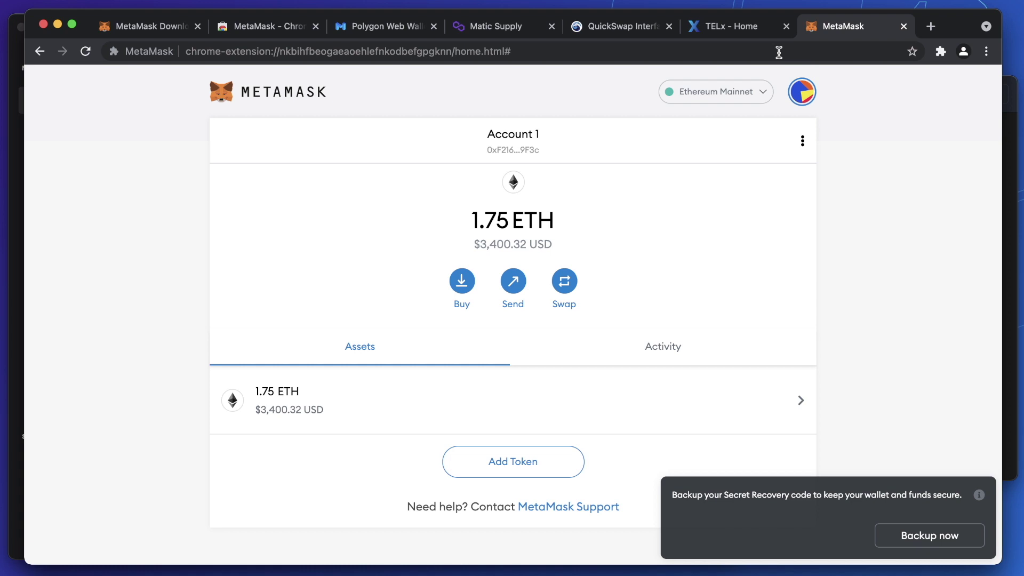
pyautogui.click(778, 53)
pyautogui.click(928, 105)
pyautogui.click(369, 28)
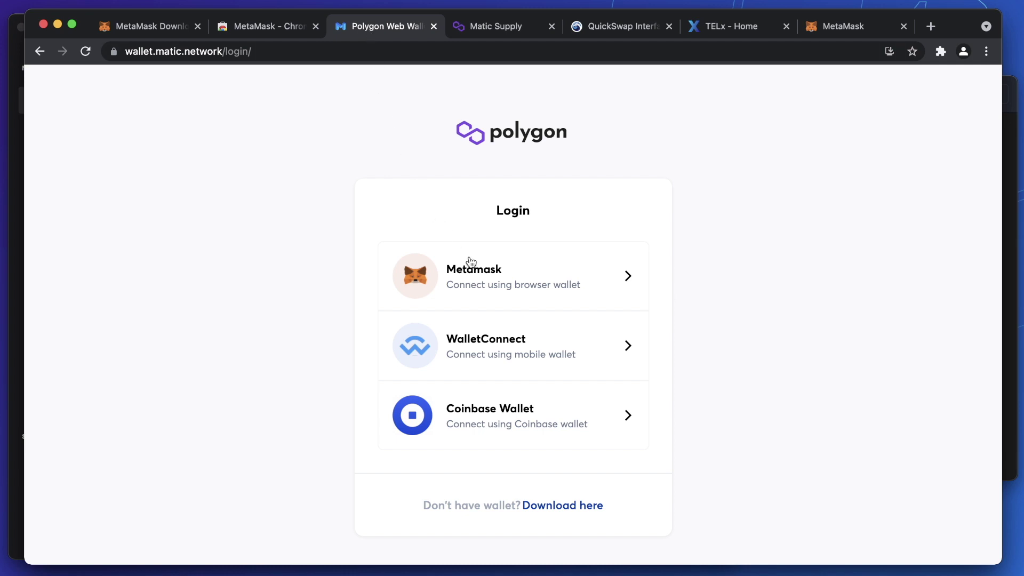
# - Try to log in with Metamask on the Polygon wallet, dismiss the dialog, and reload the login page
pyautogui.click(503, 279)
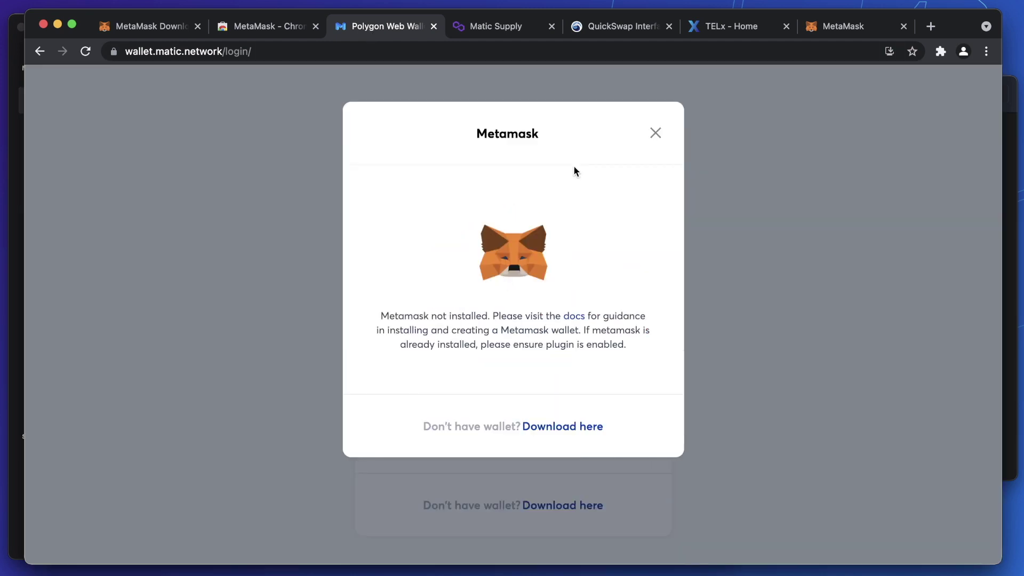
pyautogui.click(656, 135)
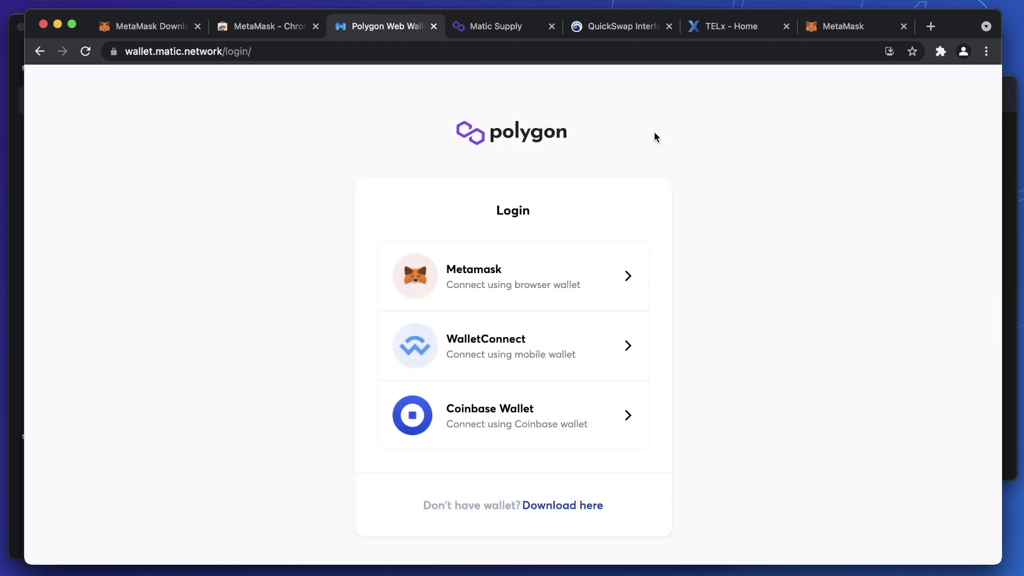
pyautogui.click(354, 53)
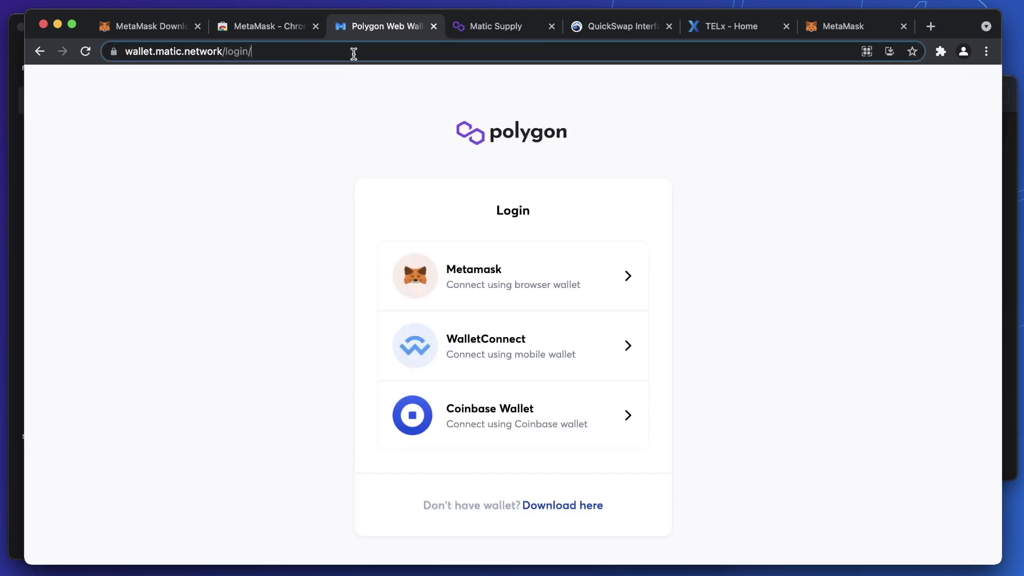
pyautogui.press('Return')
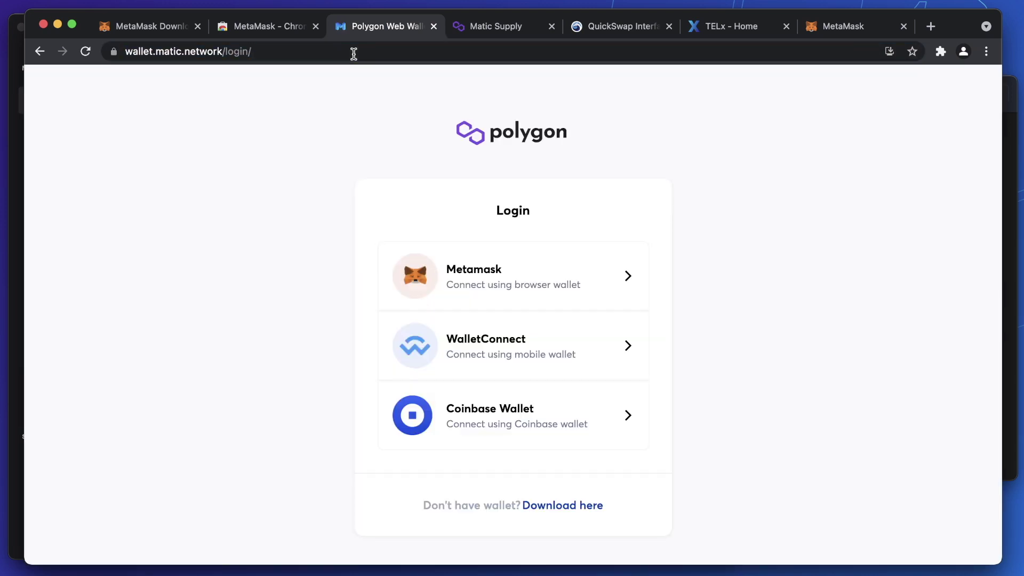
# - Log in to the Polygon wallet with Metamask by connecting Account 1 and signing the signature request
pyautogui.click(478, 267)
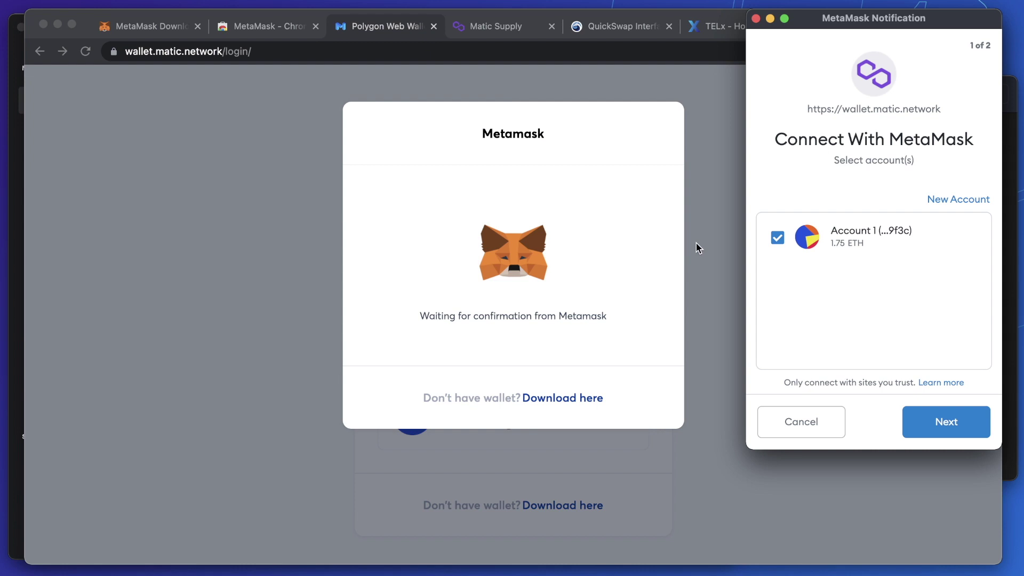
pyautogui.click(966, 422)
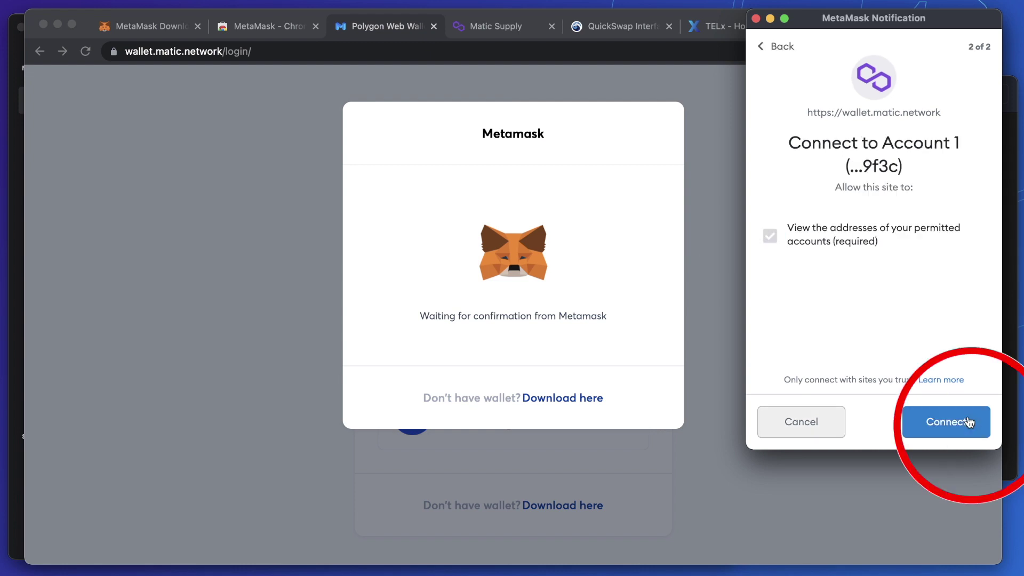
pyautogui.click(968, 422)
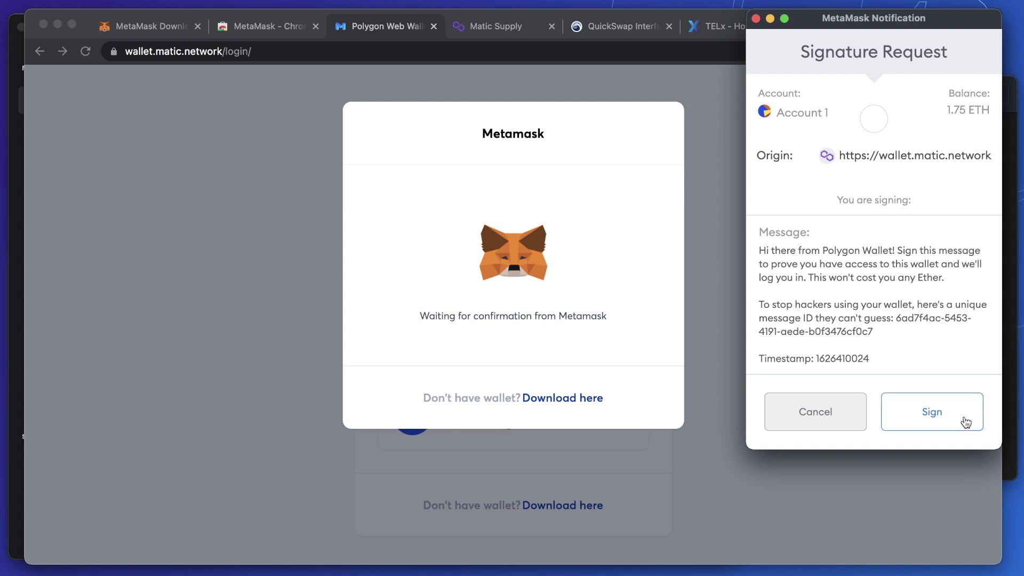
pyautogui.click(966, 422)
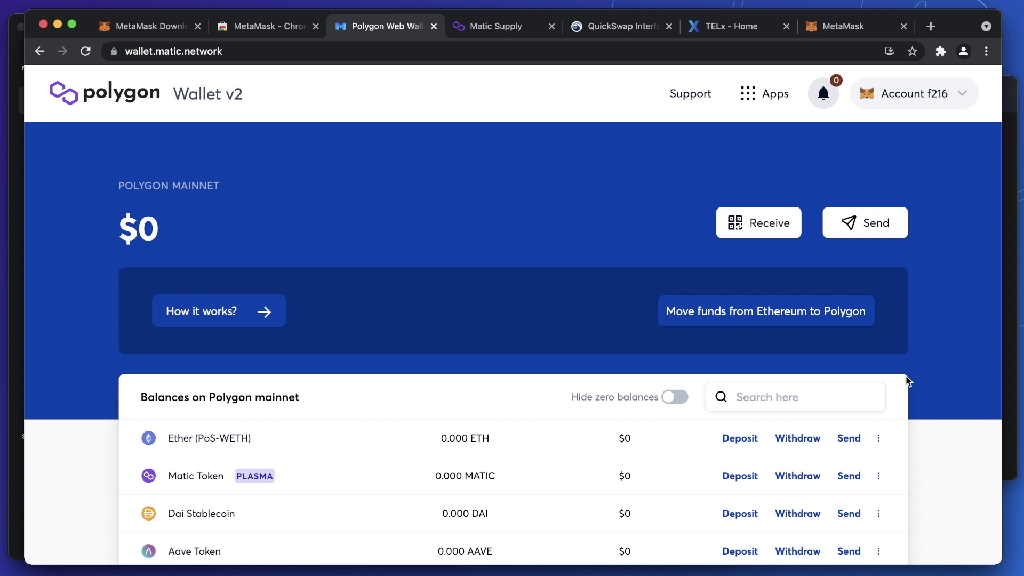
# - Open the Polygon Bridge from the wallet and start a transfer of 1.7 Ether from Ethereum to Polygon
pyautogui.click(773, 314)
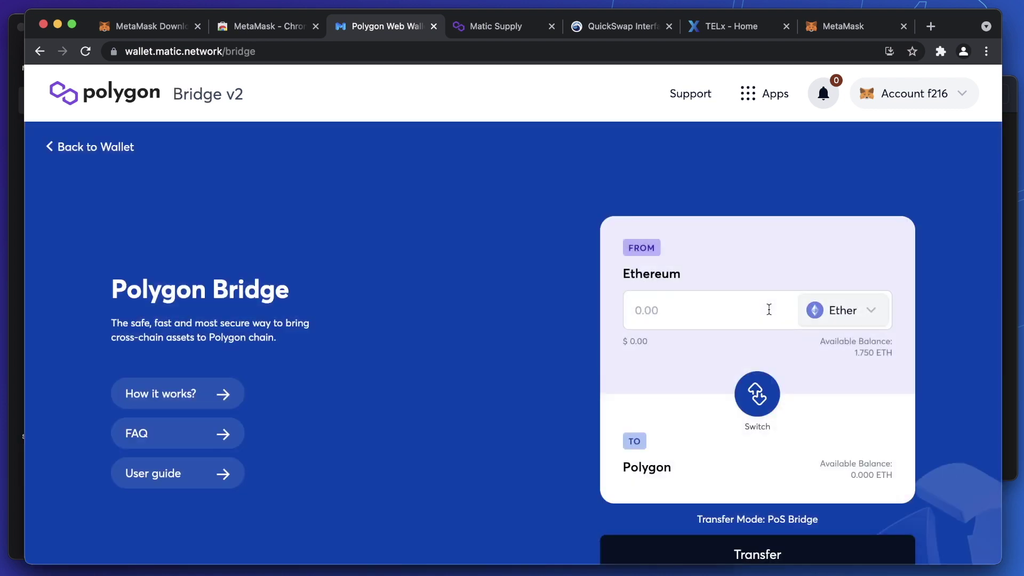
pyautogui.click(738, 309)
pyautogui.write('1.7')
pyautogui.scroll(-1, 953, 427)
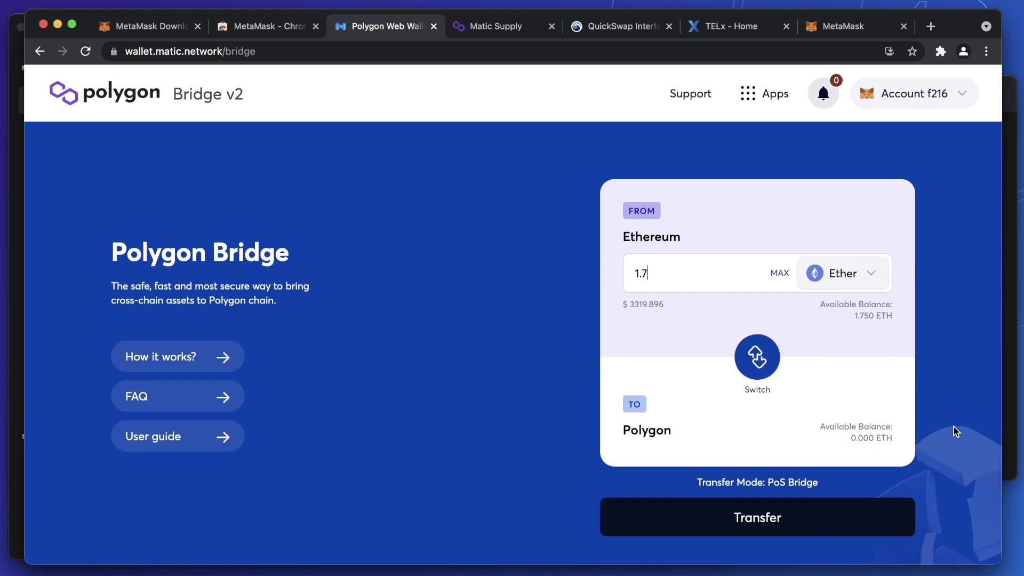
pyautogui.click(847, 524)
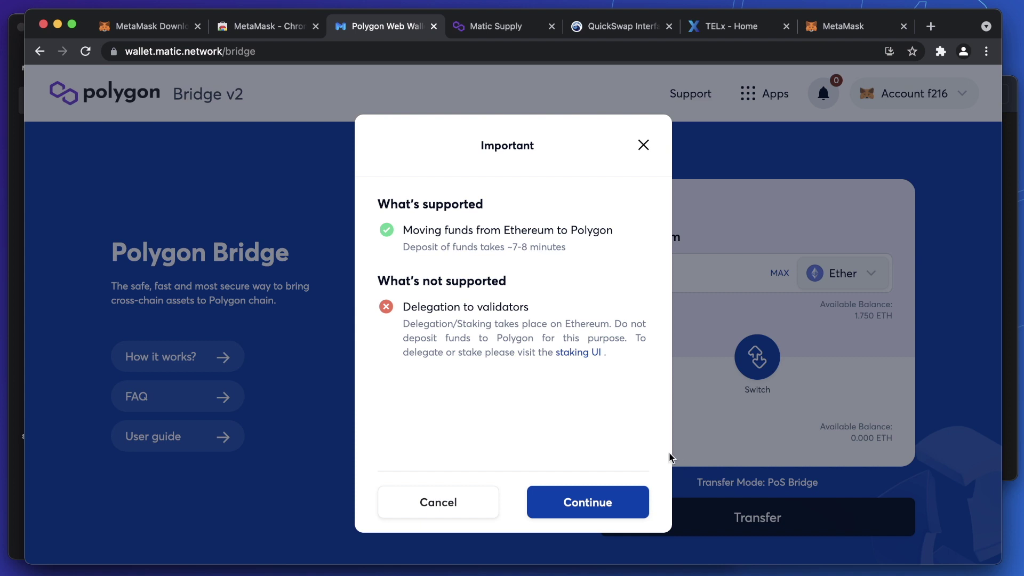
# - Accept the bridge transfer notices and overview, and confirm the 1.7 ETH deposit transaction in MetaMask
pyautogui.click(609, 506)
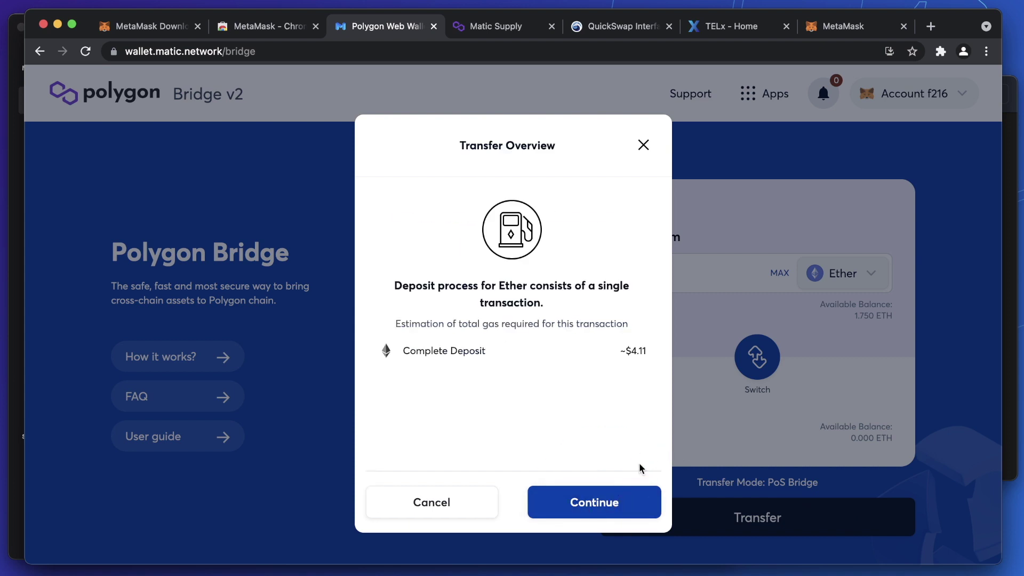
pyautogui.click(644, 512)
pyautogui.click(643, 510)
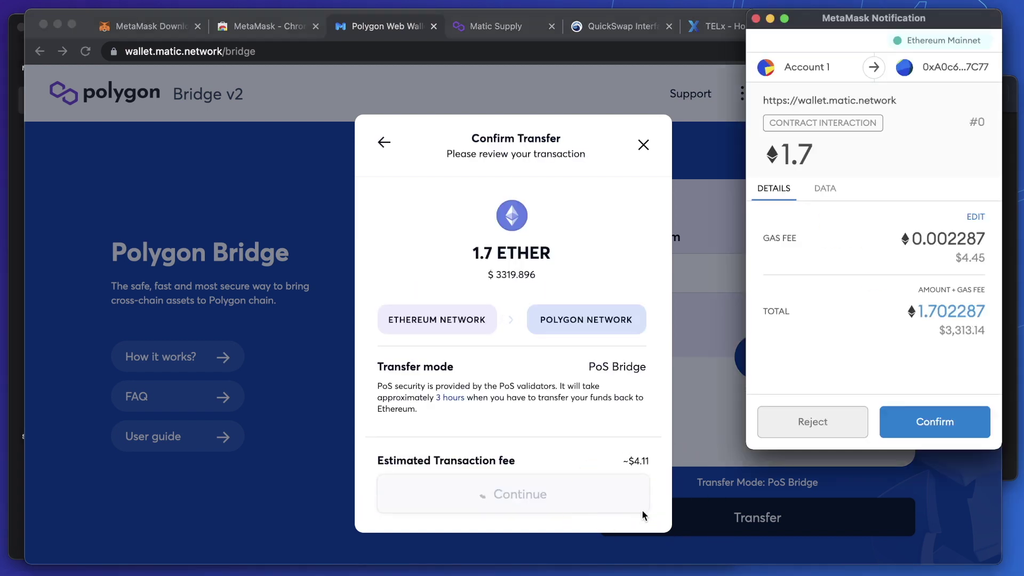
pyautogui.click(955, 426)
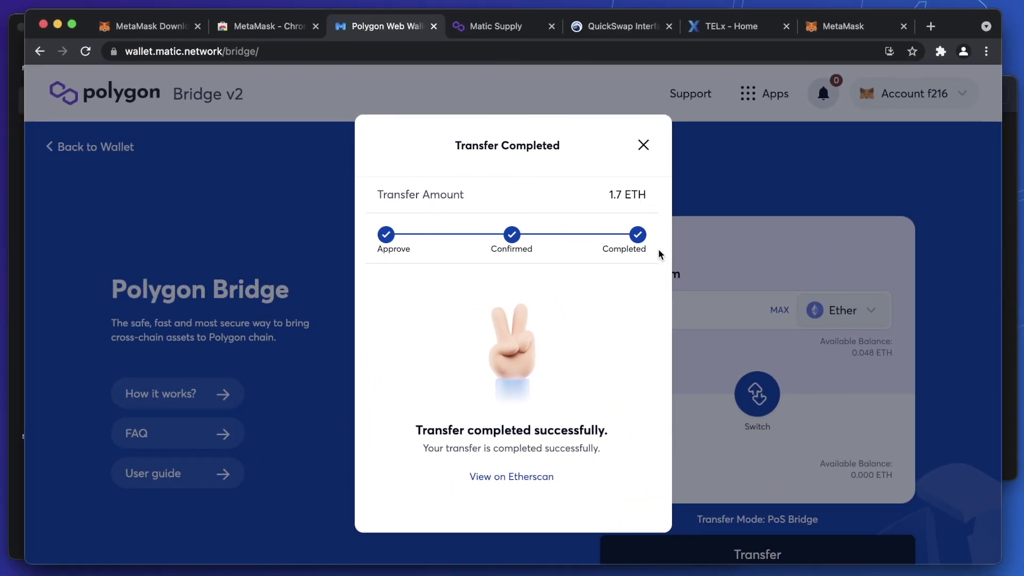
# - Close the completed transfer dialog and return to the Polygon wallet to check the exact Matic Token balance
pyautogui.click(644, 146)
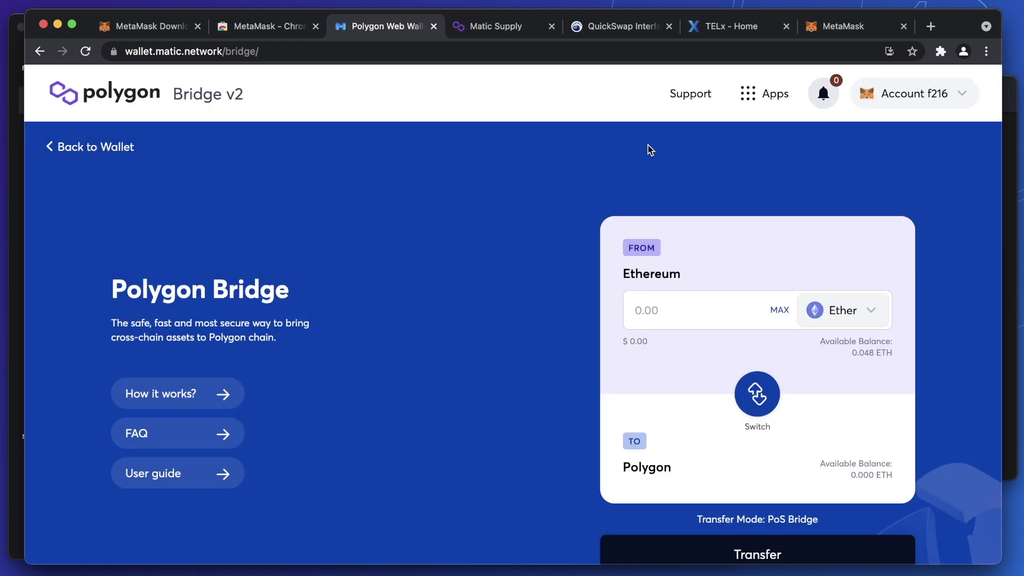
pyautogui.click(107, 147)
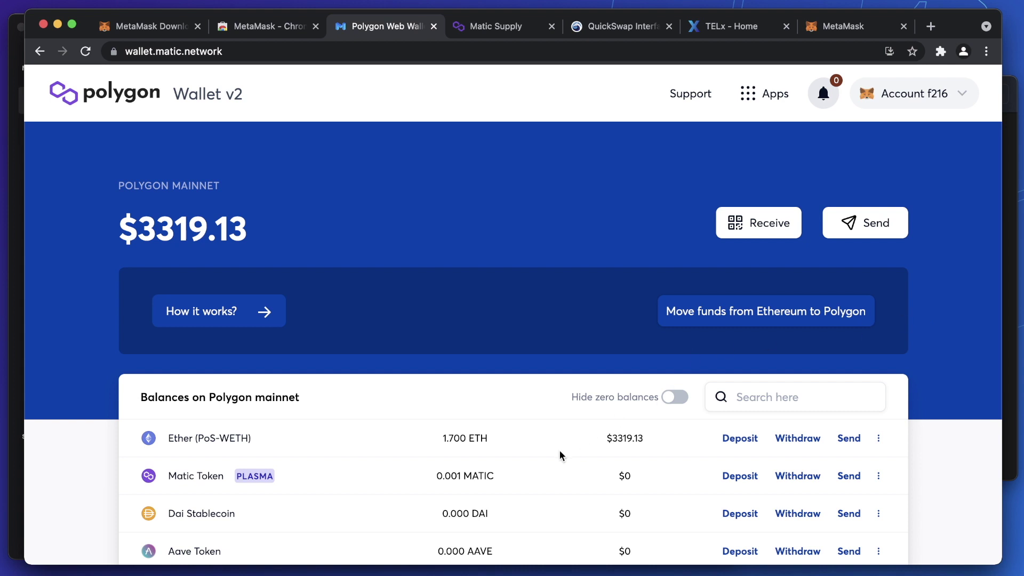
pyautogui.moveTo(540, 469)
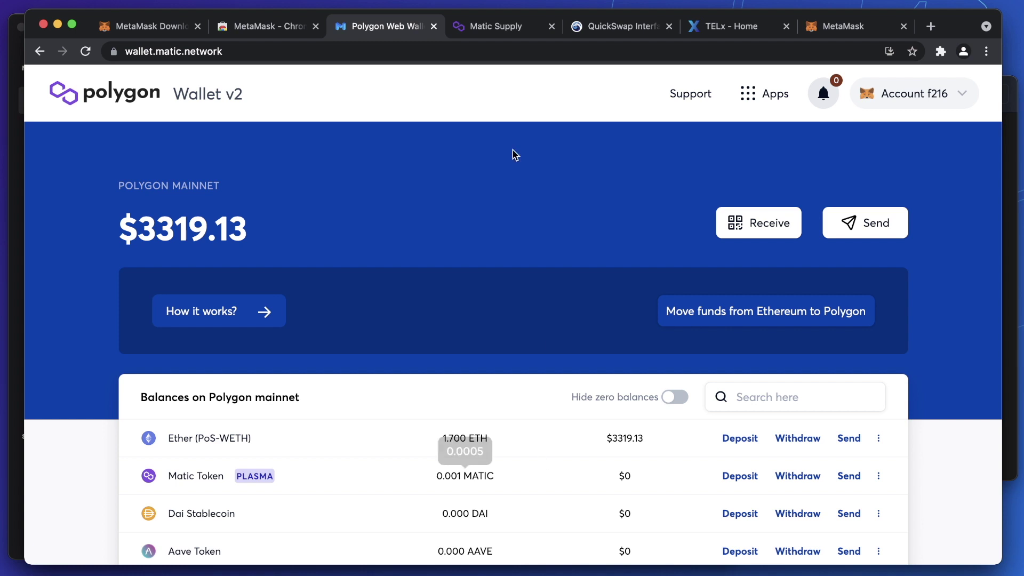
# - Load the Polygon Faucet at matic.supply to view it, and return to the Polygon web wallet
pyautogui.click(496, 26)
pyautogui.click(499, 49)
pyautogui.press('Return')
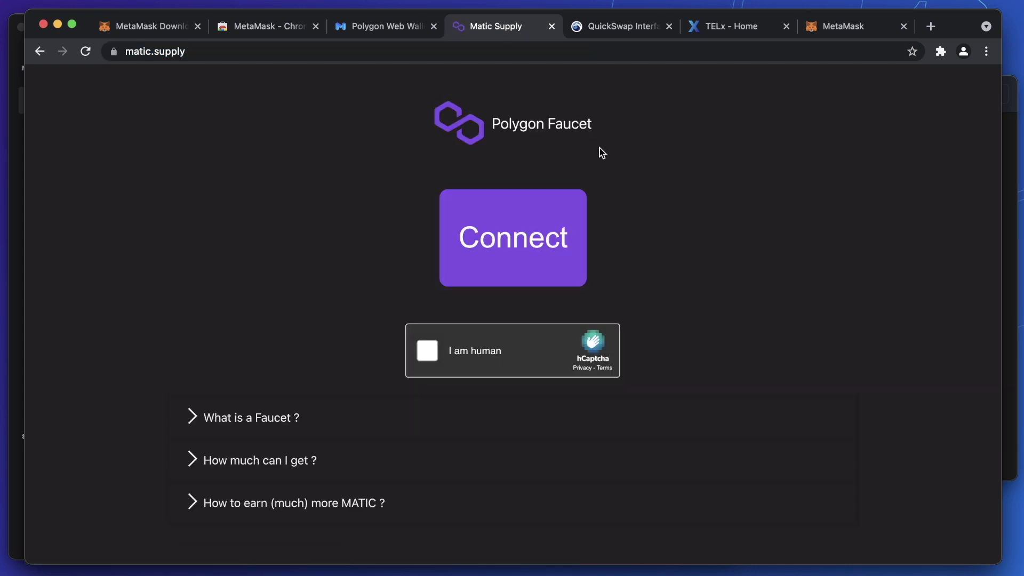
pyautogui.click(402, 33)
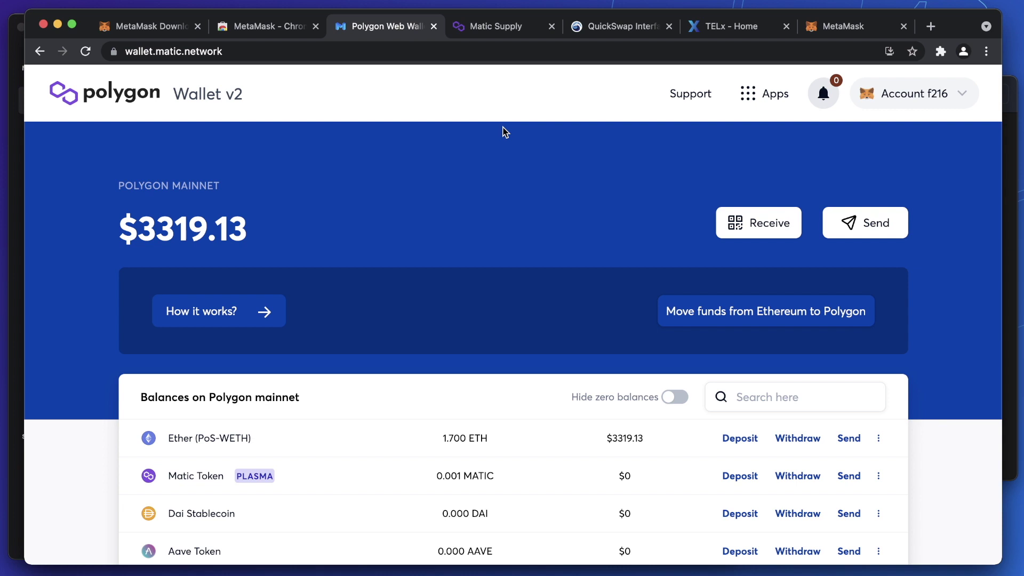
# - Open QuickSwap and switch it to Matic, allowing the network switch to Matic Network in MetaMask
pyautogui.click(610, 28)
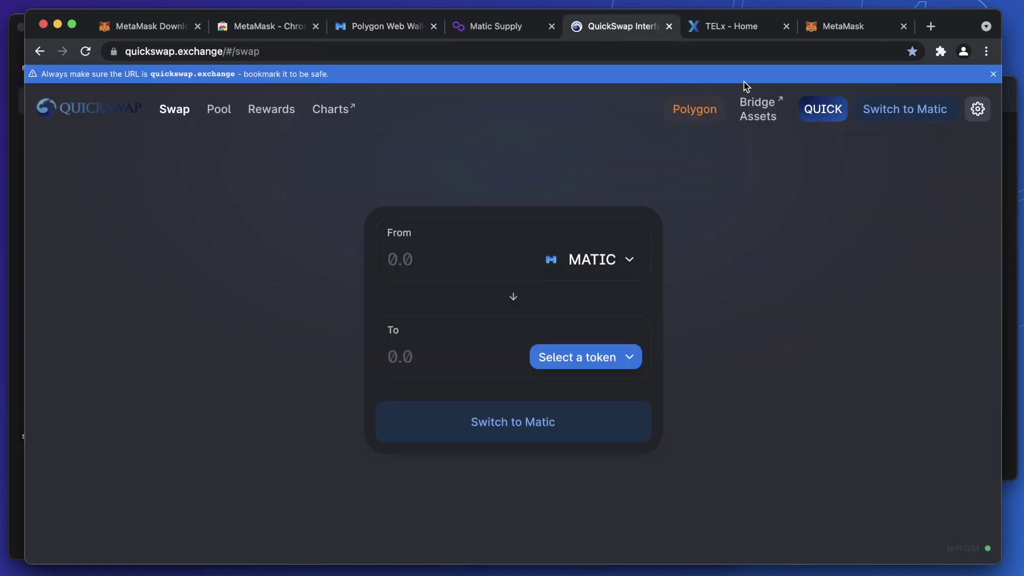
pyautogui.click(905, 113)
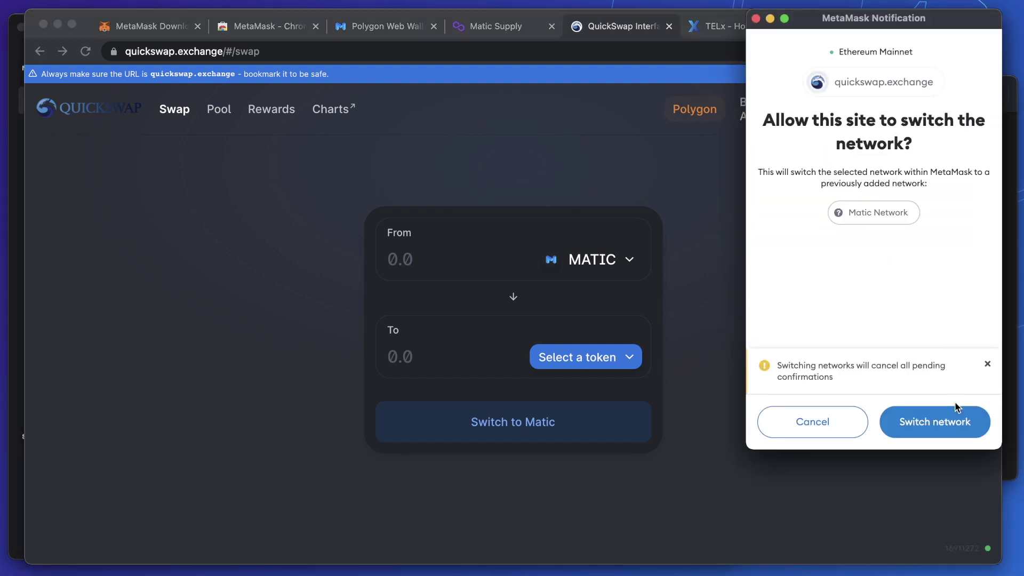
pyautogui.click(953, 422)
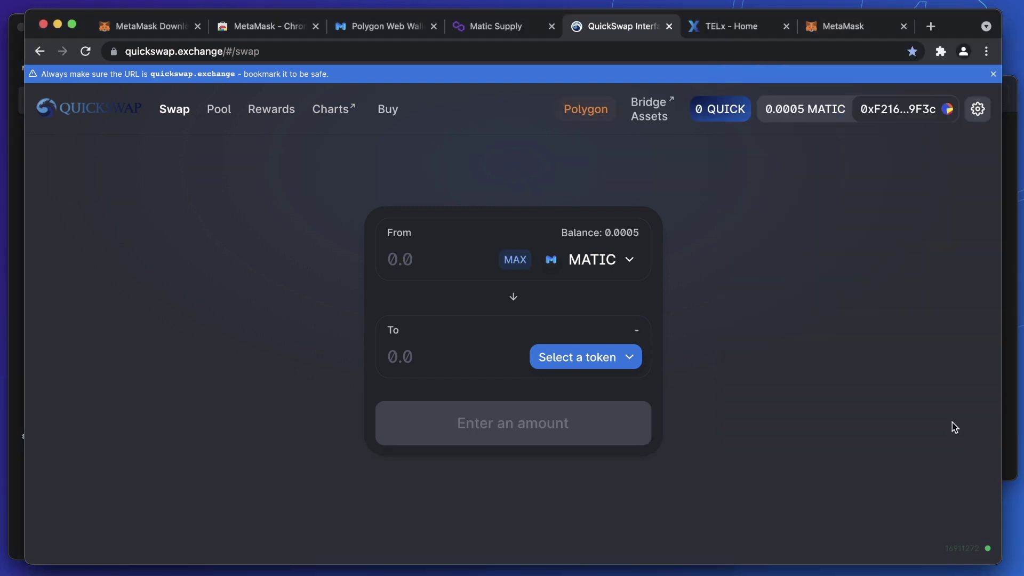
# - Switch the MetaMask extension's network to Ethereum Mainnet and back to Matic Network, and close the extension
pyautogui.click(940, 51)
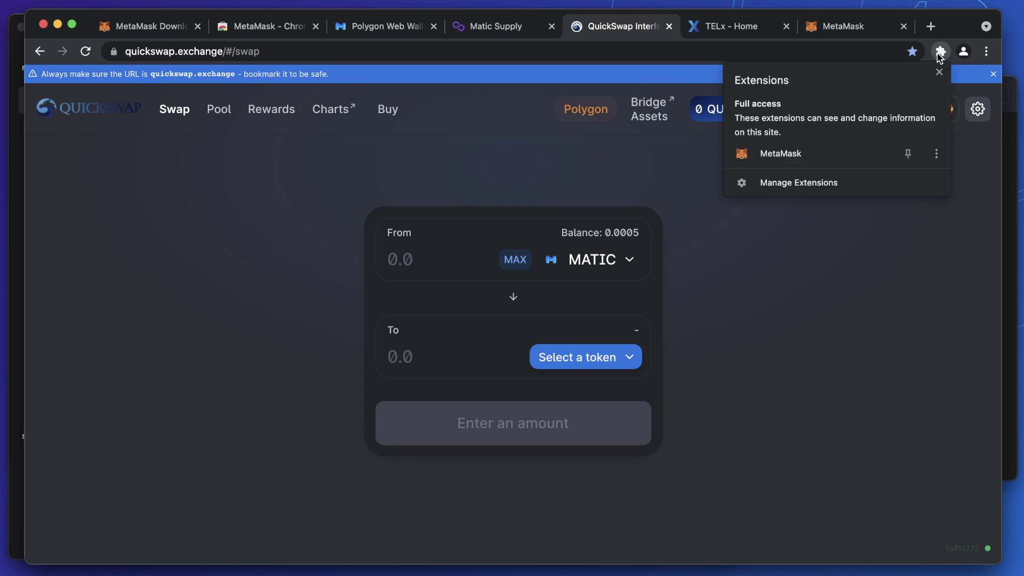
pyautogui.click(791, 156)
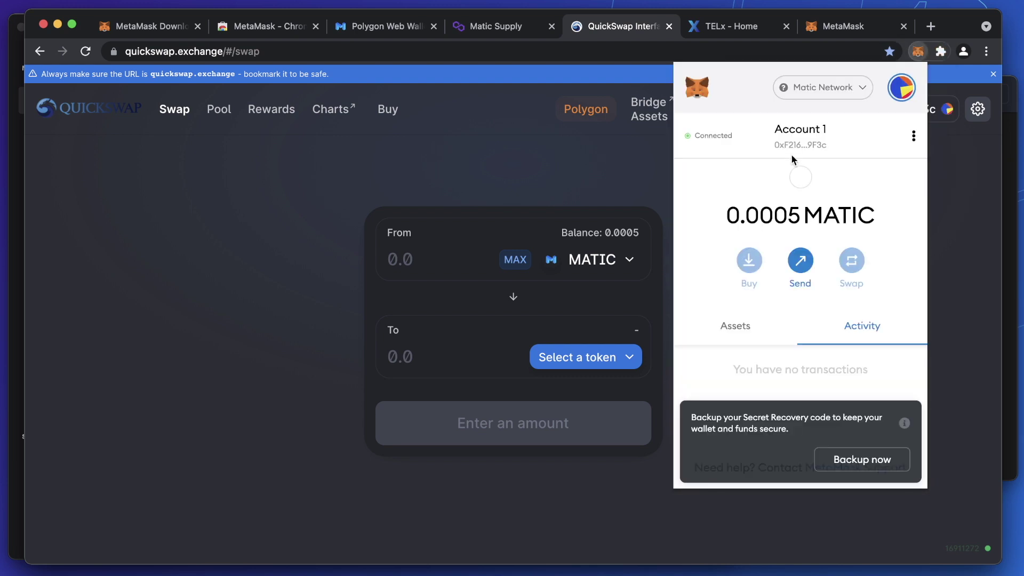
pyautogui.click(835, 89)
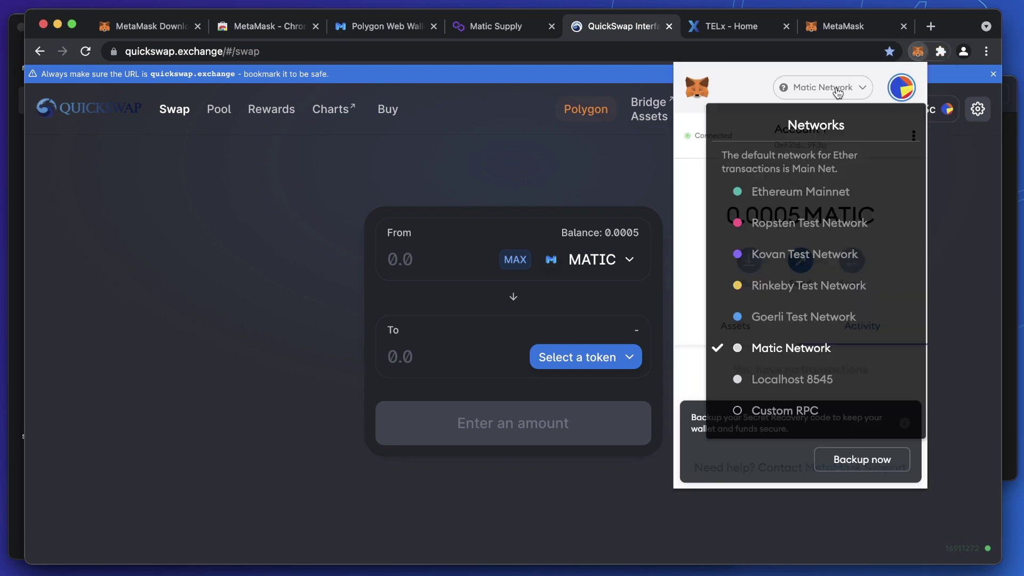
pyautogui.click(825, 198)
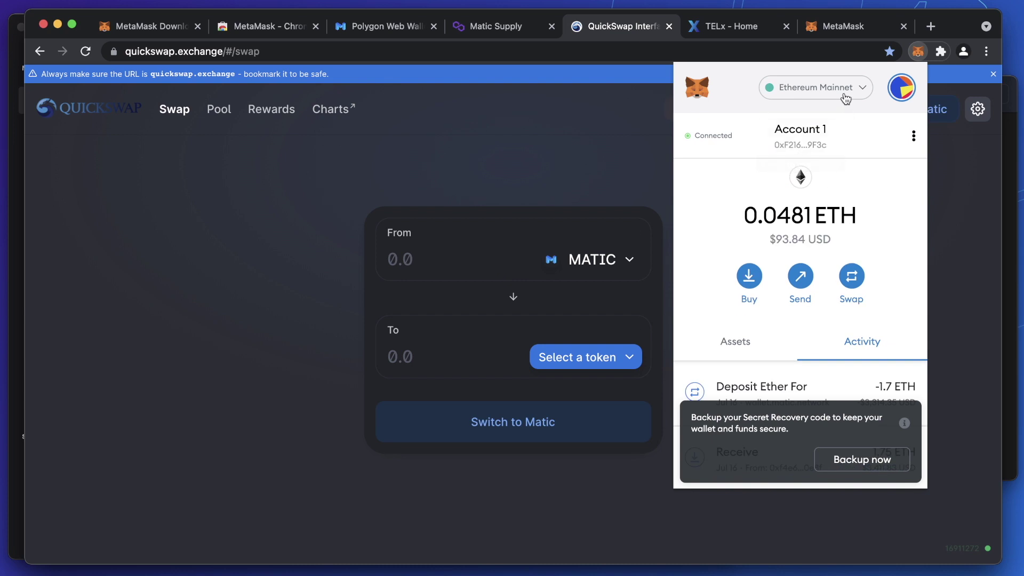
pyautogui.click(845, 98)
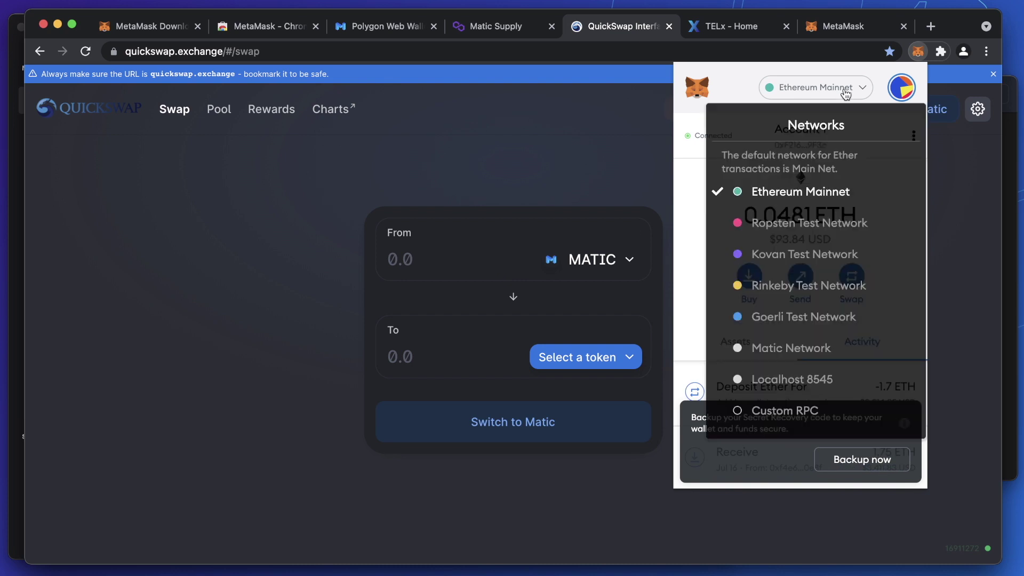
pyautogui.click(813, 348)
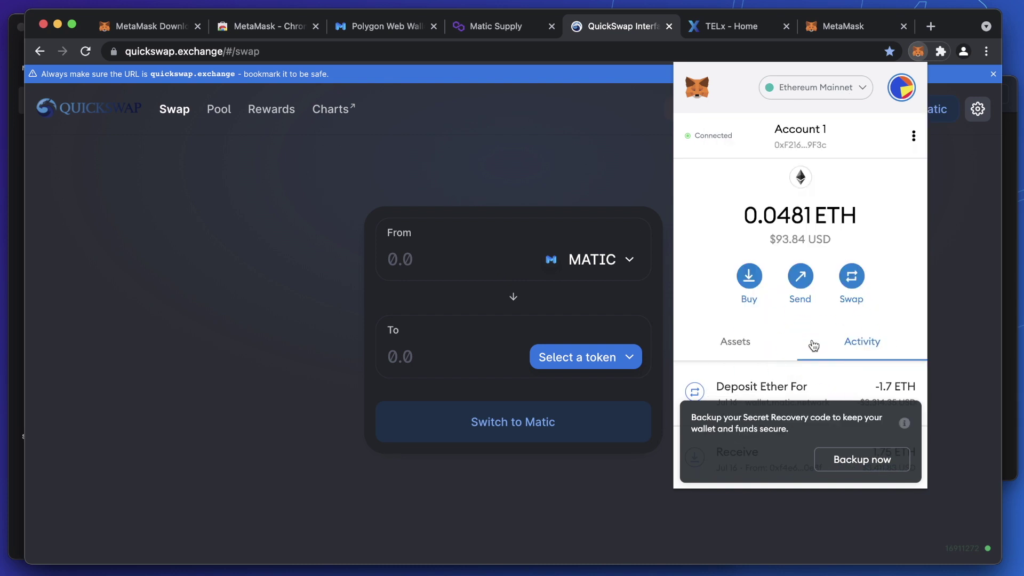
pyautogui.click(954, 288)
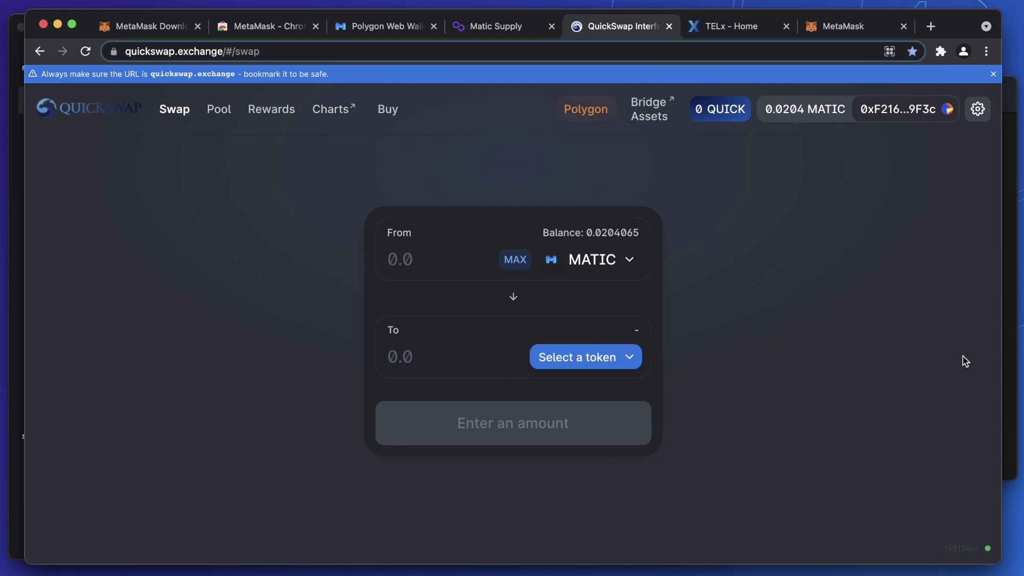
# - Set ETH as the token to swap from and TEL as the token to receive
pyautogui.click(616, 267)
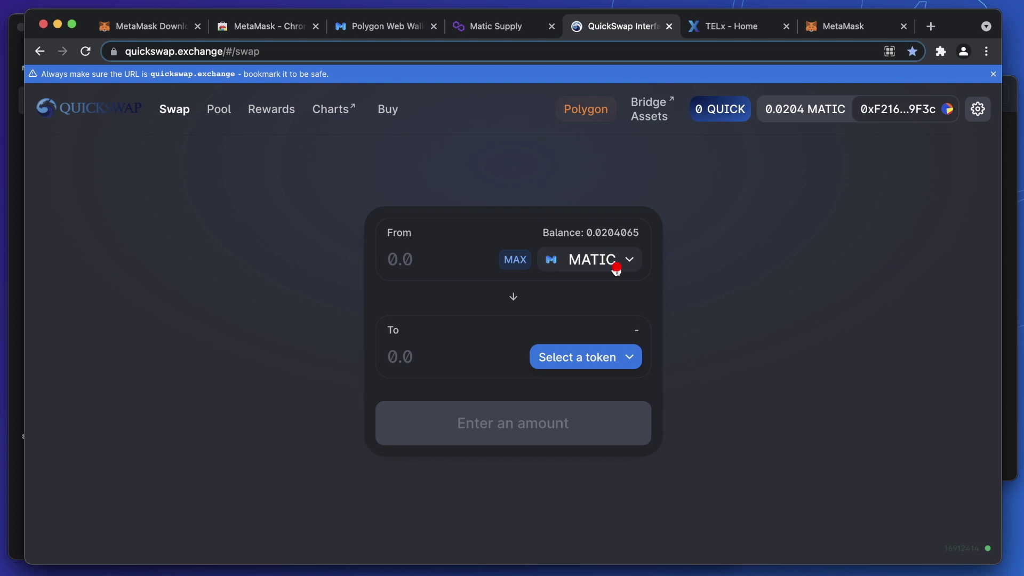
pyautogui.write('eth')
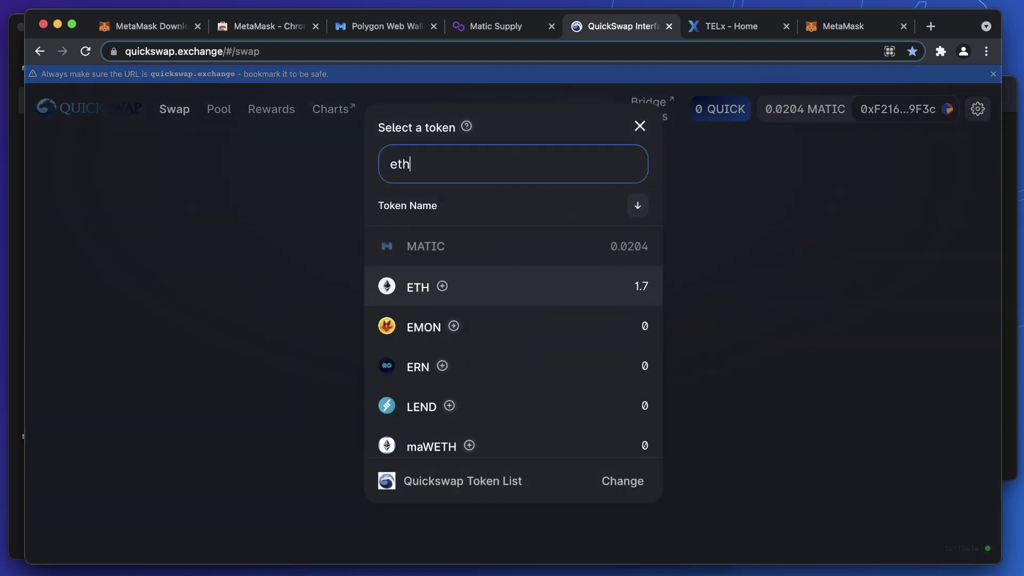
pyautogui.click(424, 288)
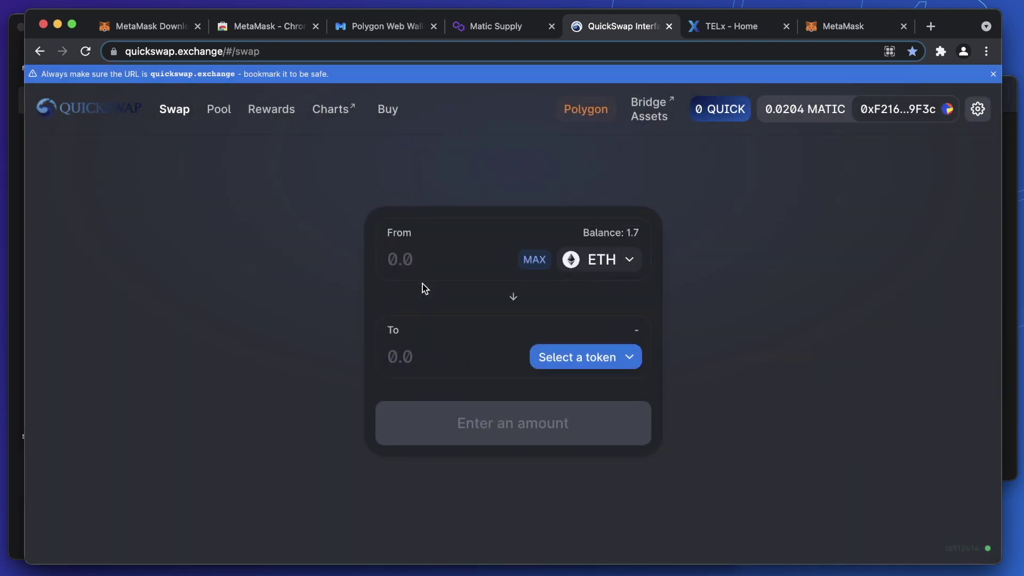
pyautogui.click(587, 367)
pyautogui.write('te')
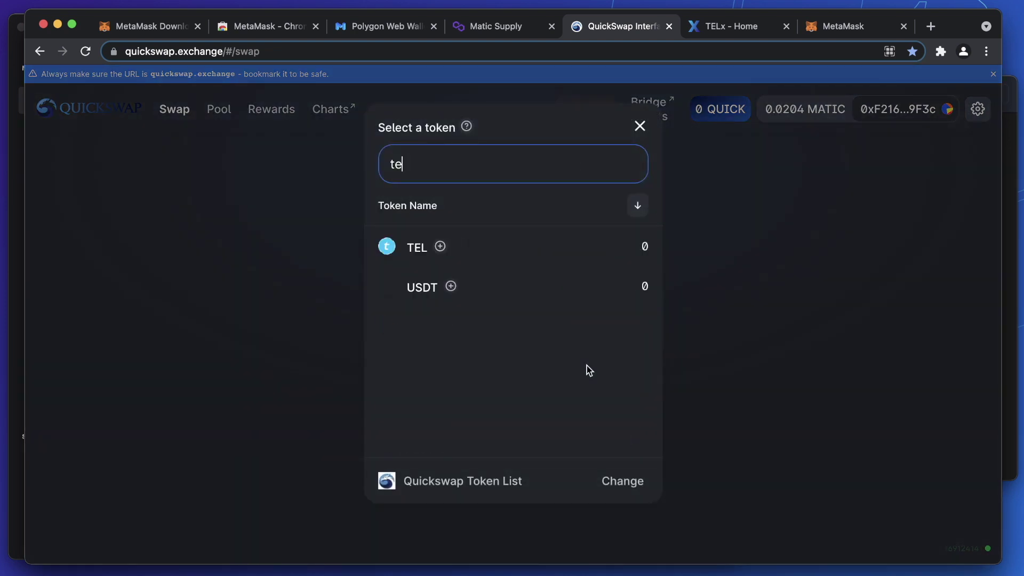
pyautogui.write('l')
pyautogui.click(419, 247)
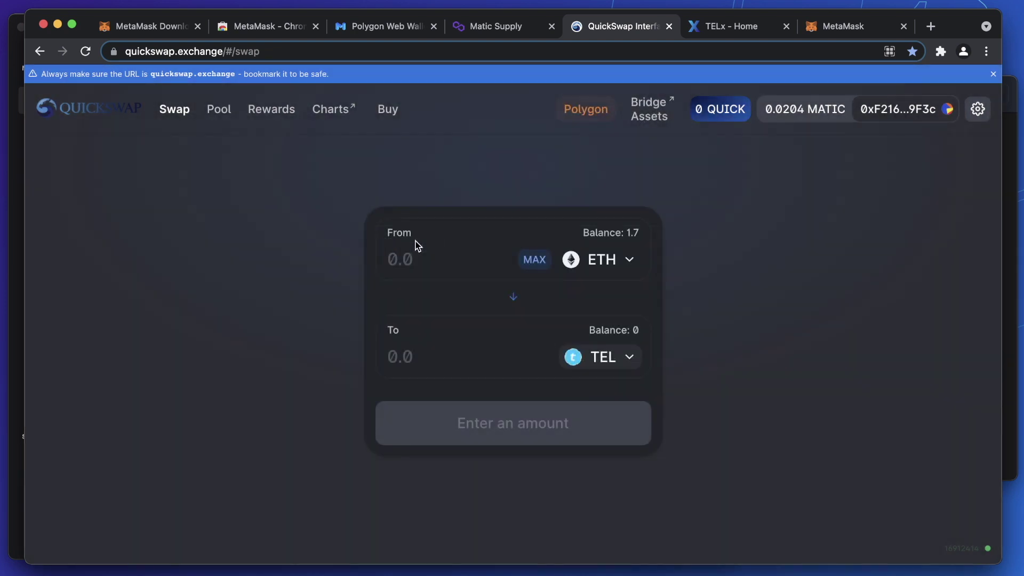
# - Swap 0.8 ETH for TEL, approve the transaction in MetaMask, and close the submission dialog
pyautogui.click(433, 263)
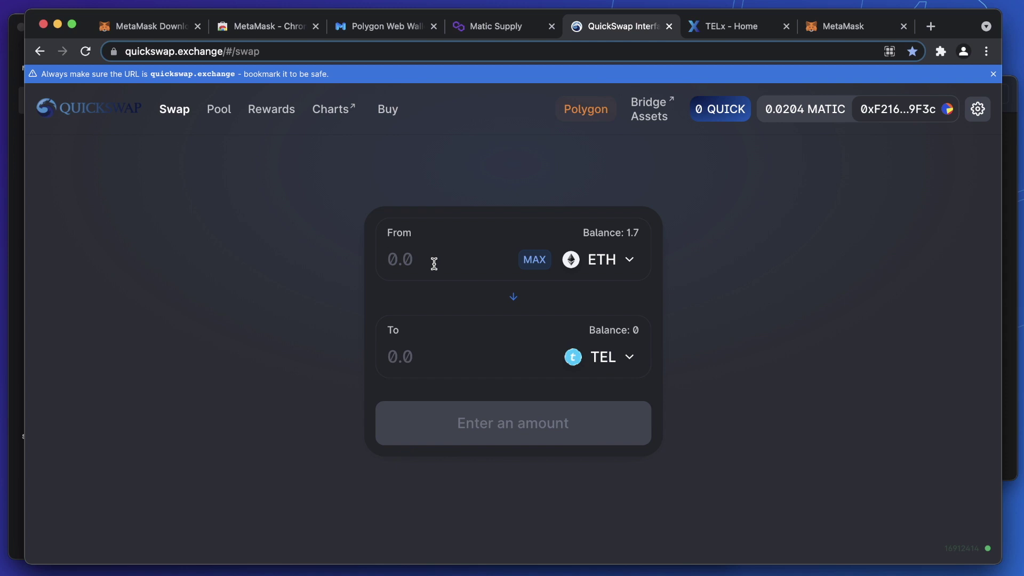
pyautogui.write('0.8')
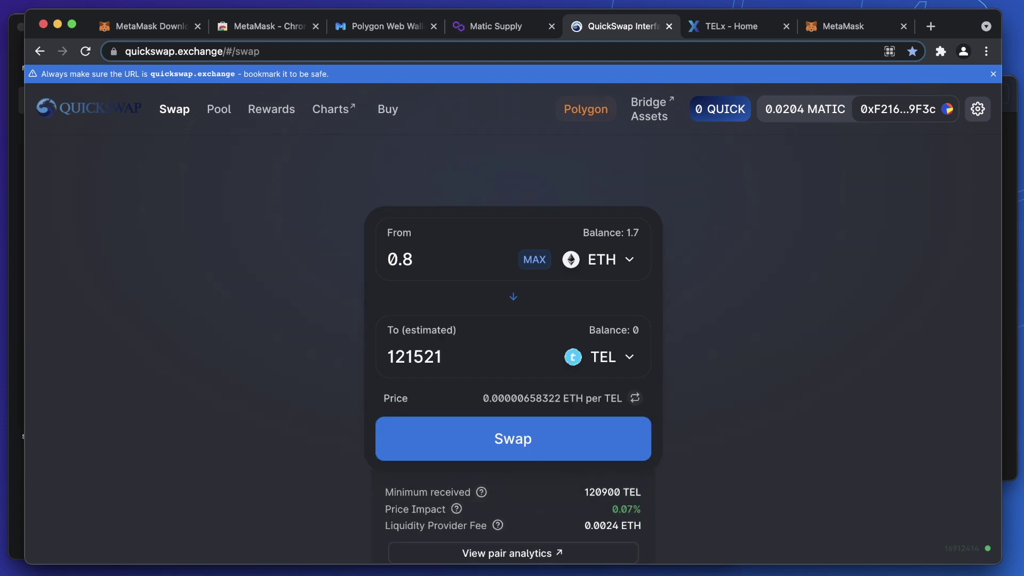
pyautogui.scroll(-2, 473, 406)
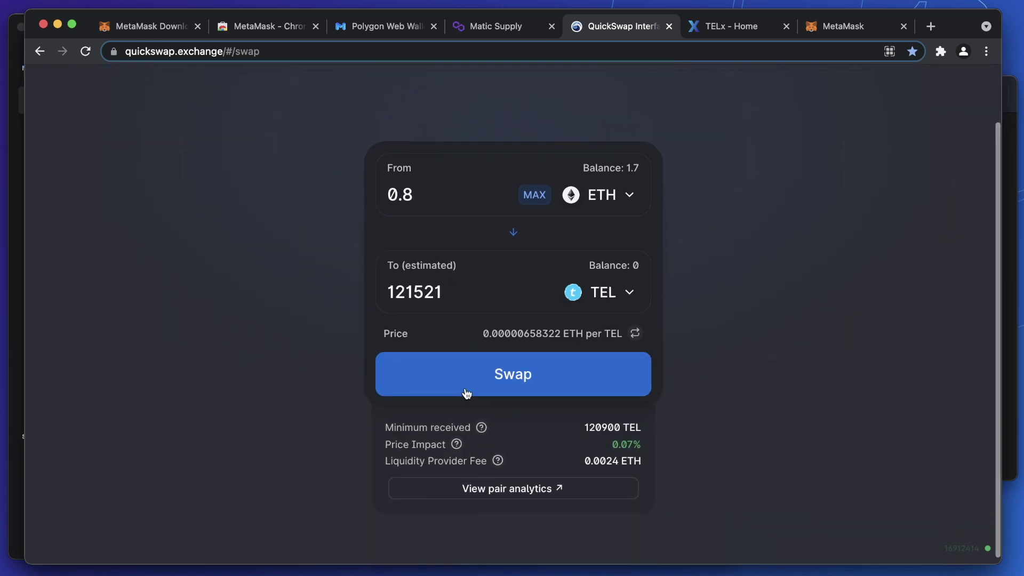
pyautogui.click(467, 392)
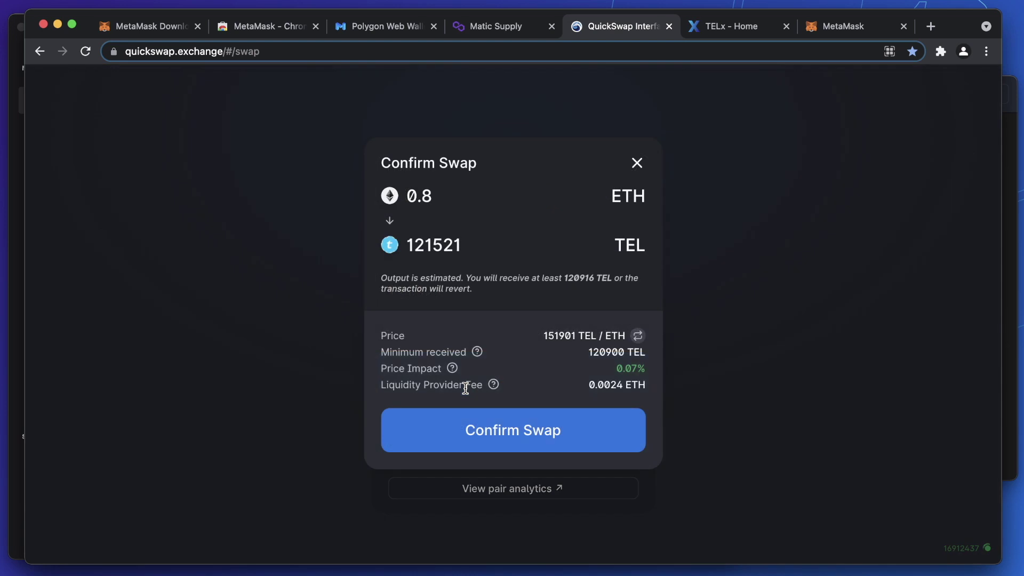
pyautogui.click(521, 438)
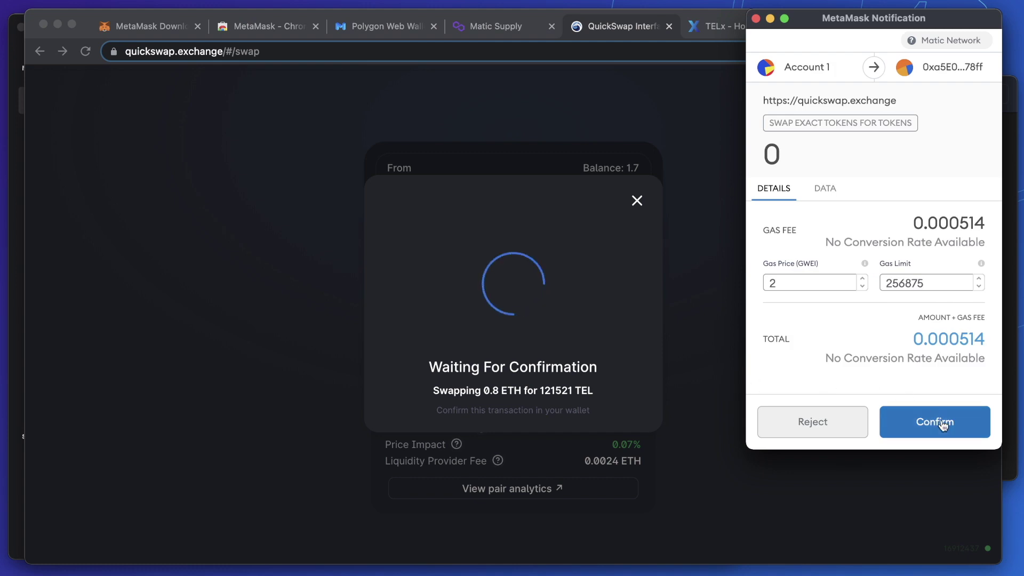
pyautogui.click(942, 422)
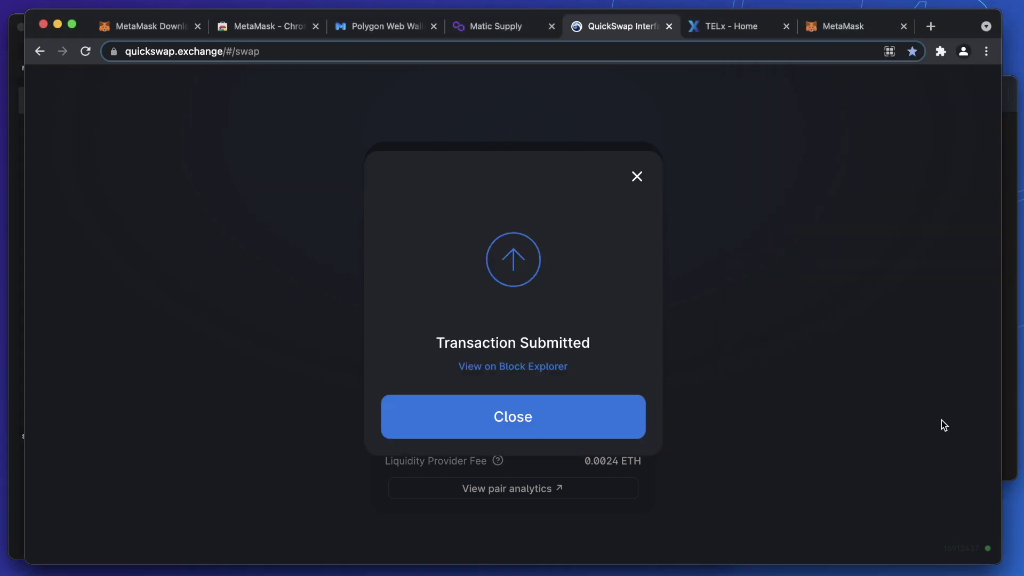
pyautogui.click(620, 428)
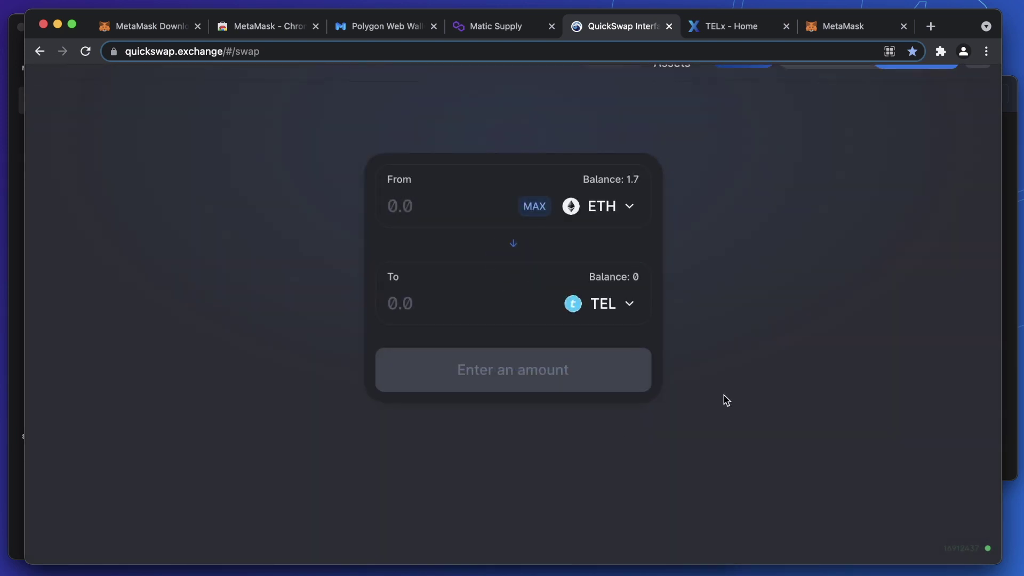
# - Check the swap's status in the connected account's recent transactions, and close the account dialog
pyautogui.scroll(2, 724, 395)
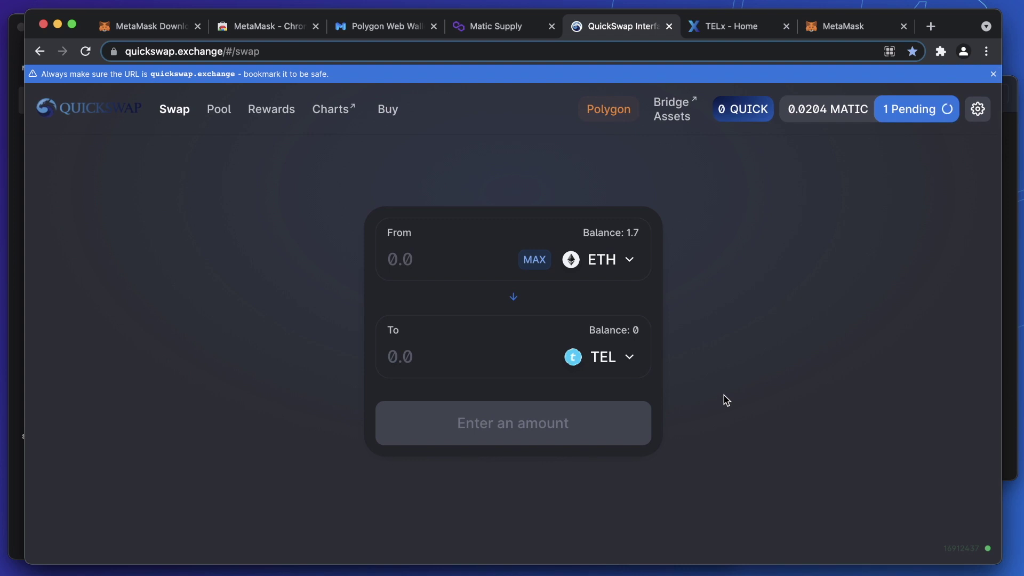
pyautogui.click(914, 112)
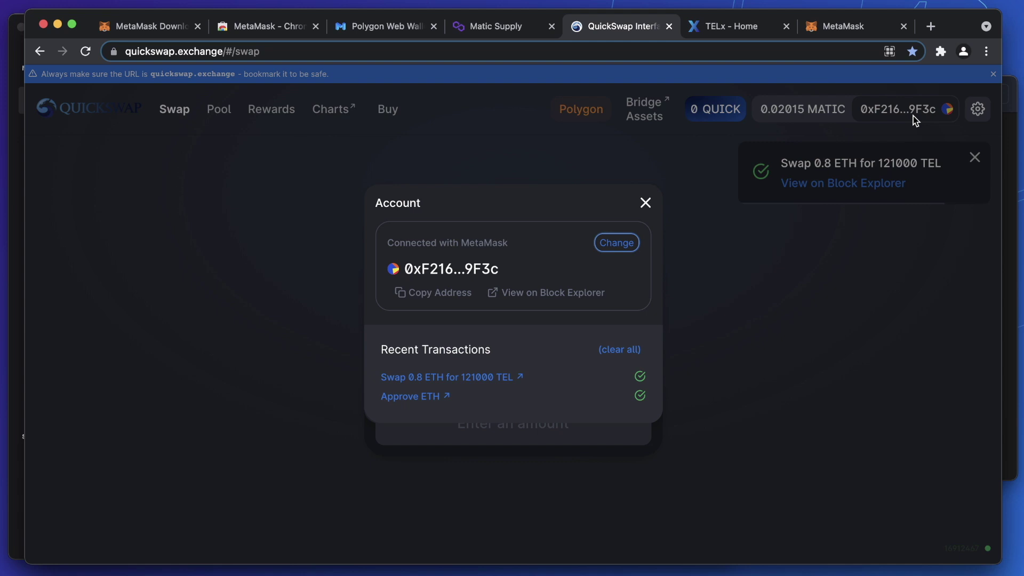
pyautogui.click(813, 271)
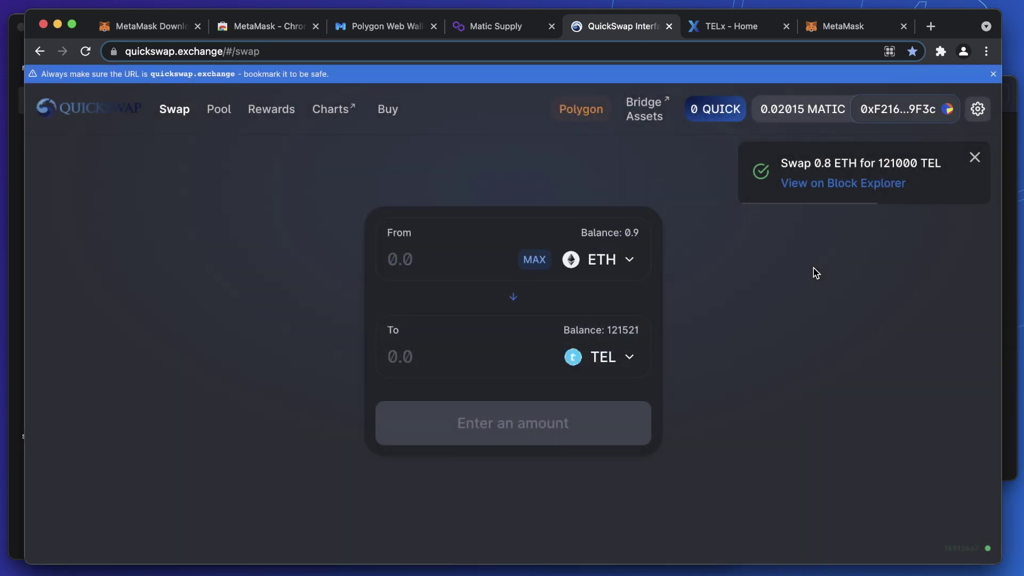
# - Return to the Polygon web wallet to check the token balances, and open the MetaMask extension
pyautogui.click(381, 26)
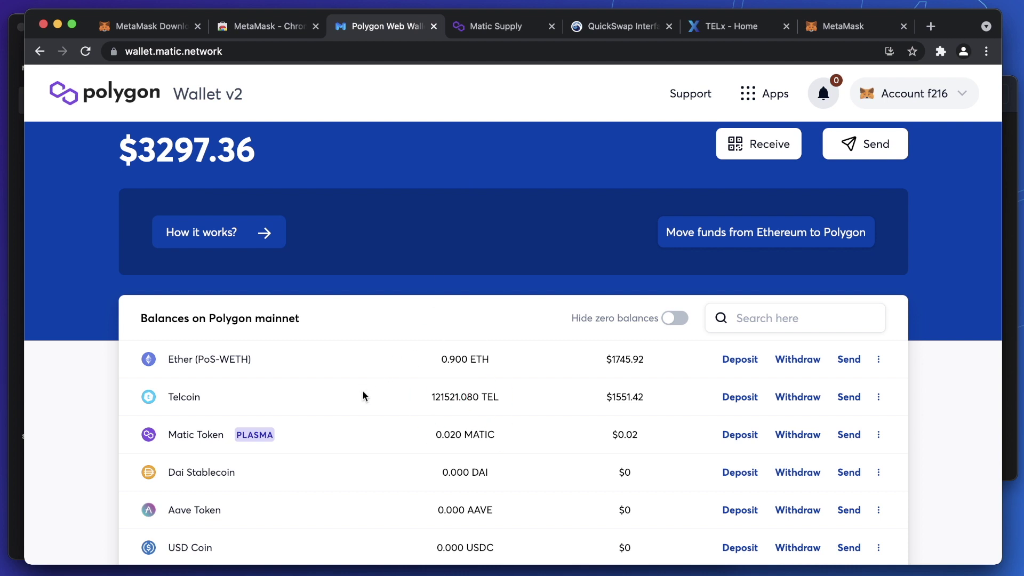
pyautogui.click(941, 51)
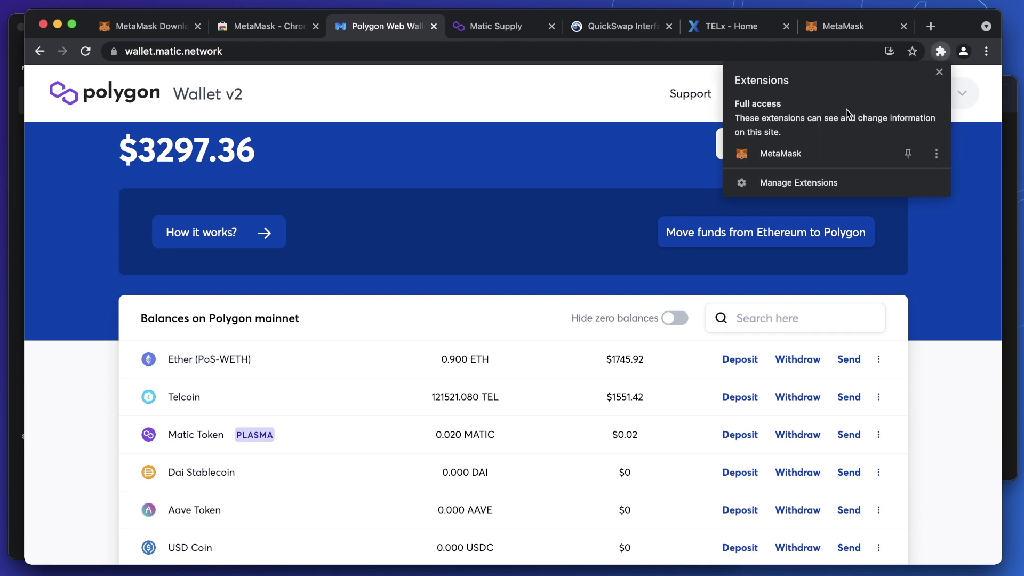
pyautogui.click(797, 154)
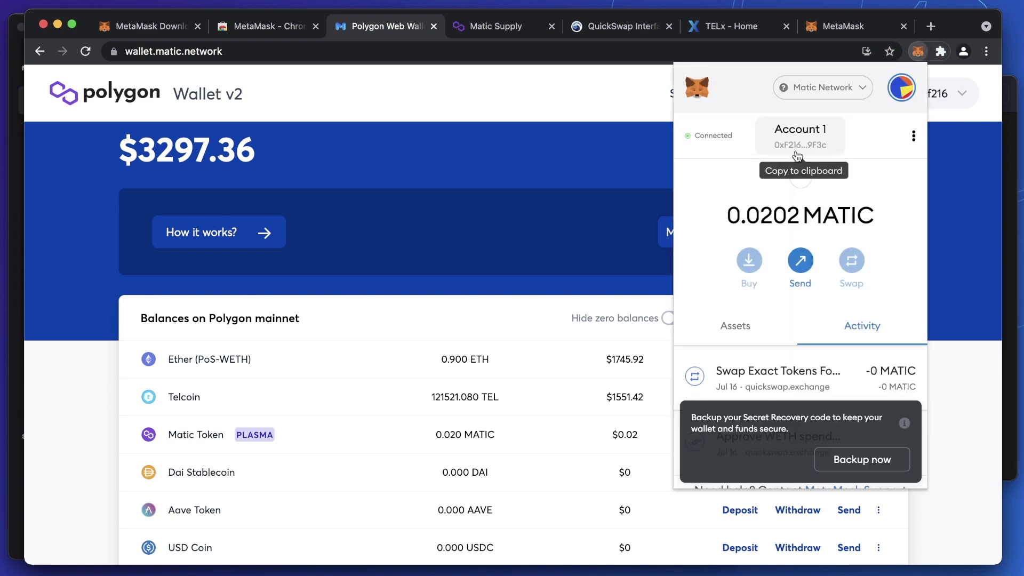